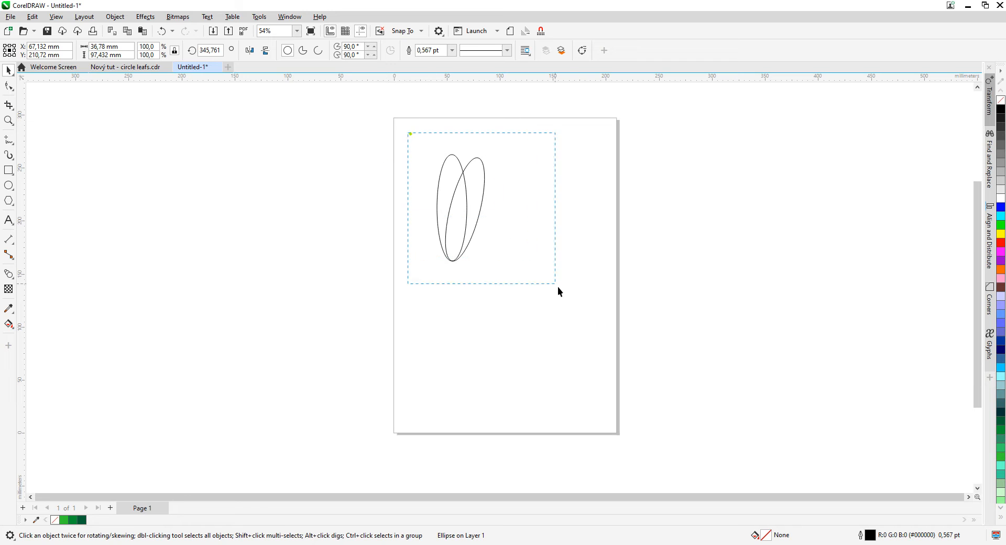
Step: Create the intersection shape of the two overlapping ellipses and move it to the empty area on their right
left_click_drag(558, 288, 559, 288)
left_click(337, 50)
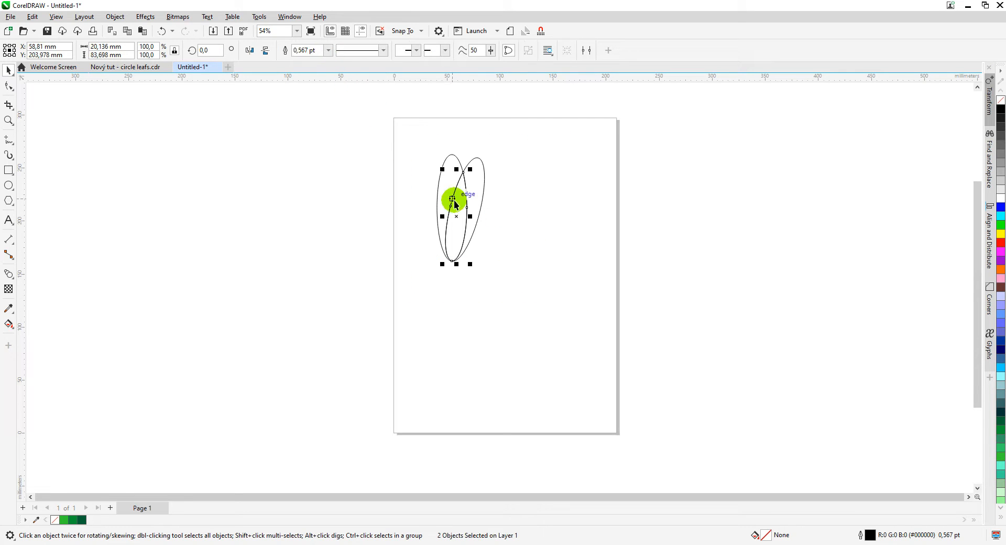
left_click_drag(455, 204, 551, 217)
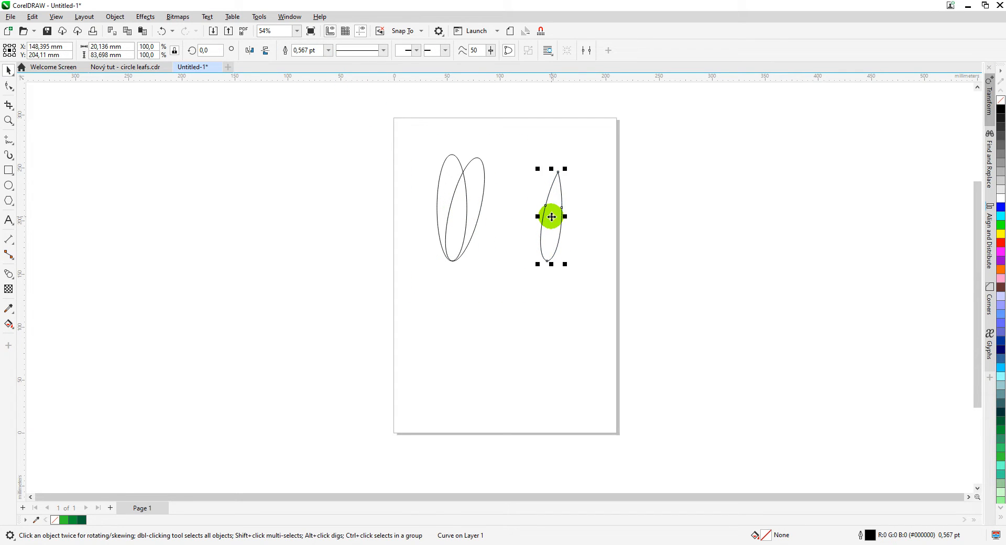
Step: Create a copy of the leaf rotated about 17° counterclockwise around its base tip and scaled to about 72%
left_click(551, 217)
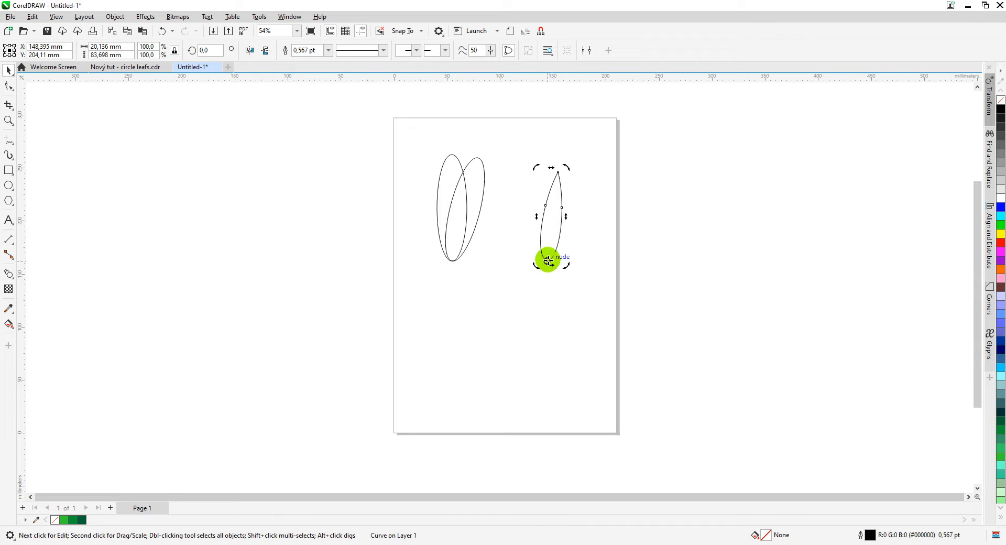
left_click_drag(548, 260, 547, 261)
left_click_drag(568, 166, 528, 183)
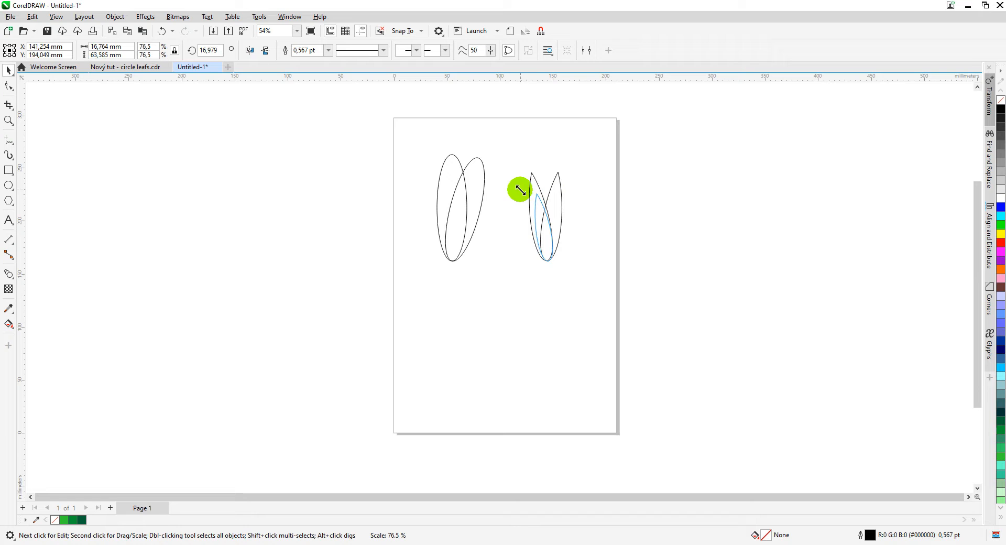
left_click_drag(520, 193, 522, 194)
Step: Fill the large leaf with green #009933 and the small leaf with dark green #006633, both without outlines
left_click(557, 187)
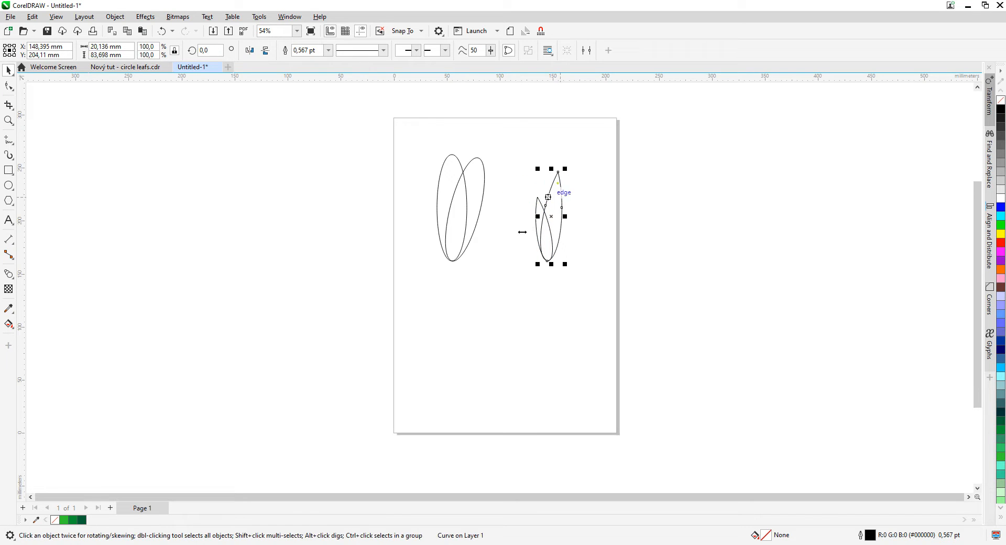
left_click(1000, 434)
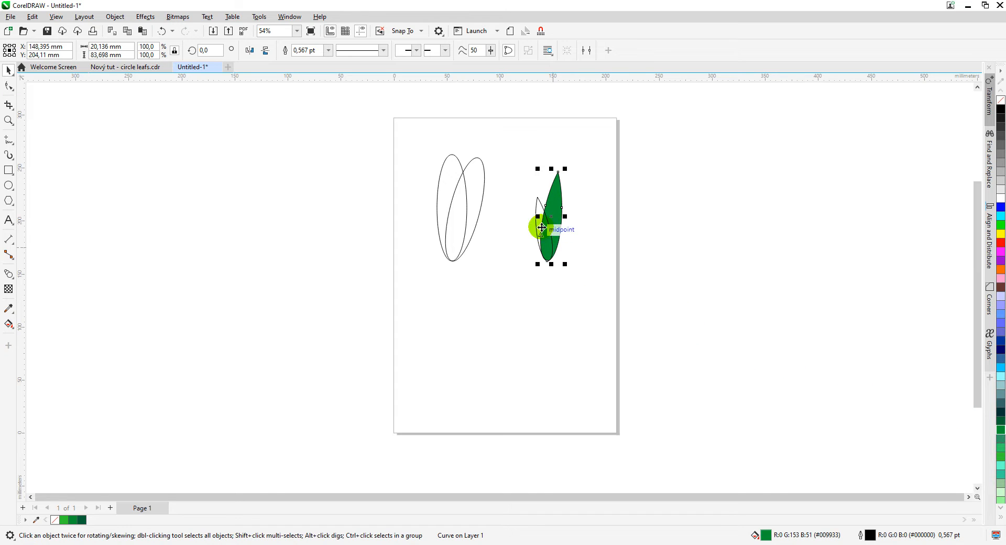
left_click(531, 208)
left_click(538, 204)
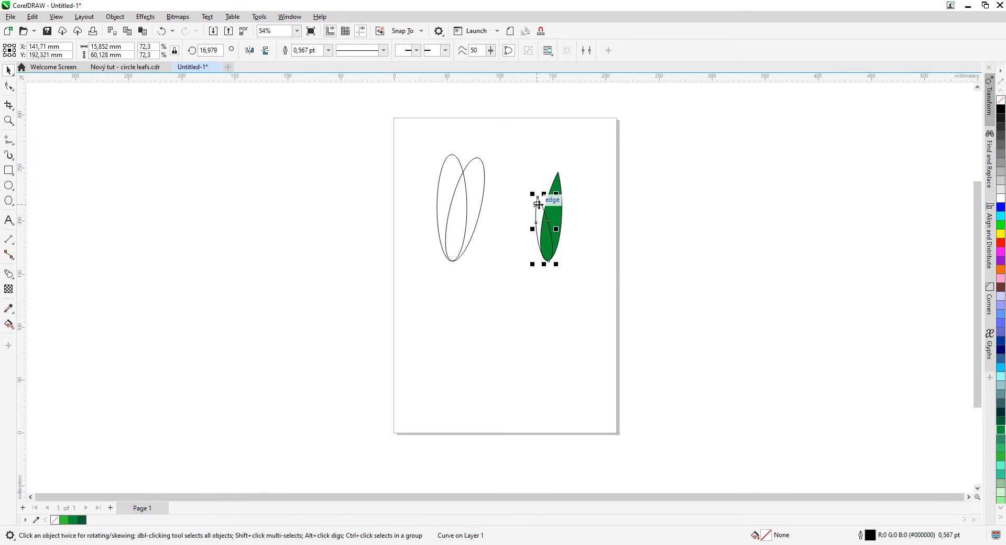
left_click(1000, 422)
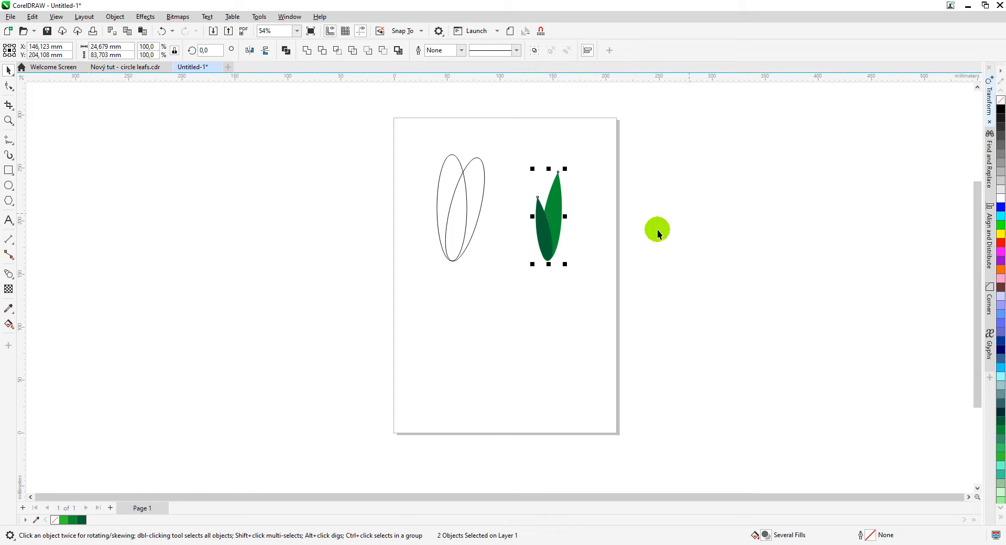
Step: Place a copy of the leaf pair about 19 × 66 mm to its right, with its dark leaf shrunk and leaning right
left_click_drag(554, 219, 609, 220)
left_click_drag(627, 169, 651, 190)
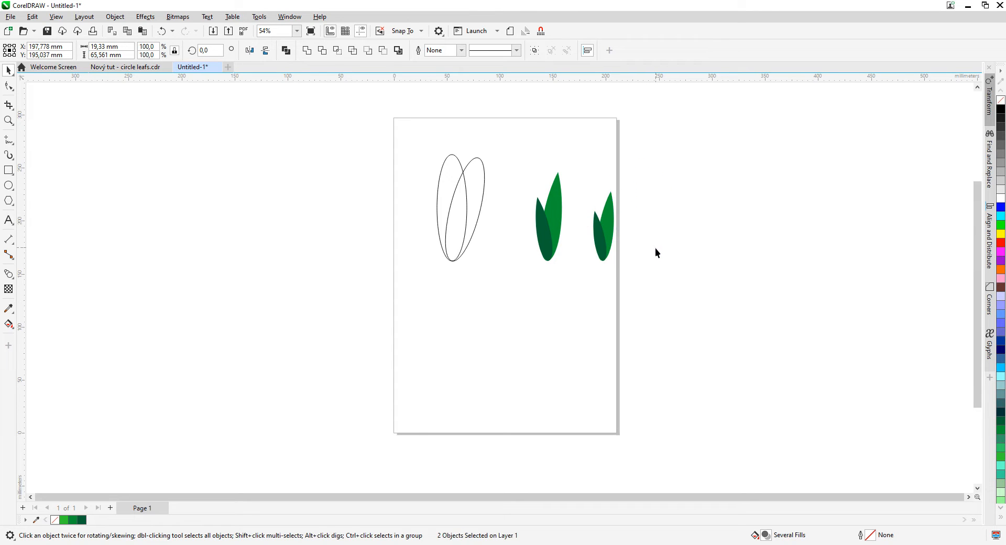
left_click(603, 237)
left_click(602, 235)
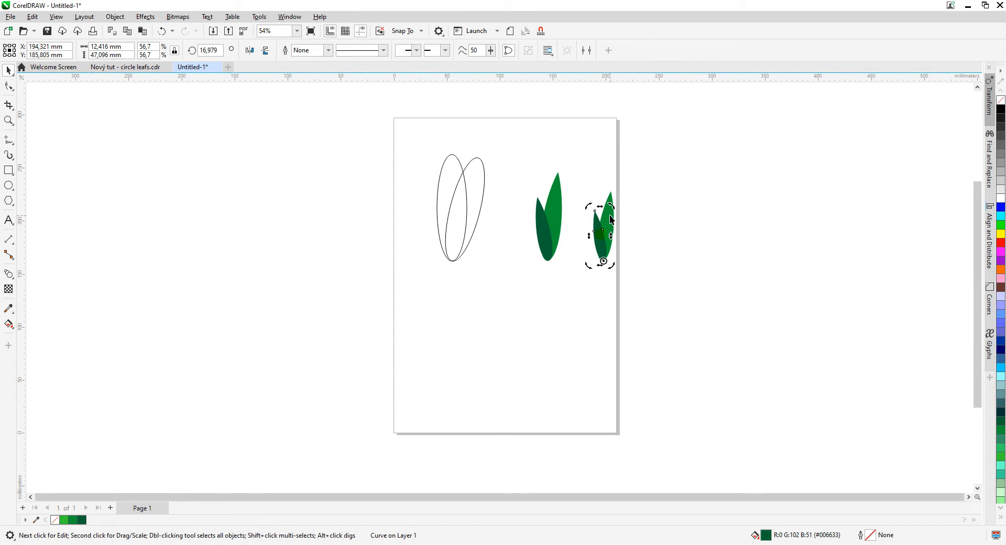
left_click_drag(611, 212, 645, 223)
left_click(626, 233)
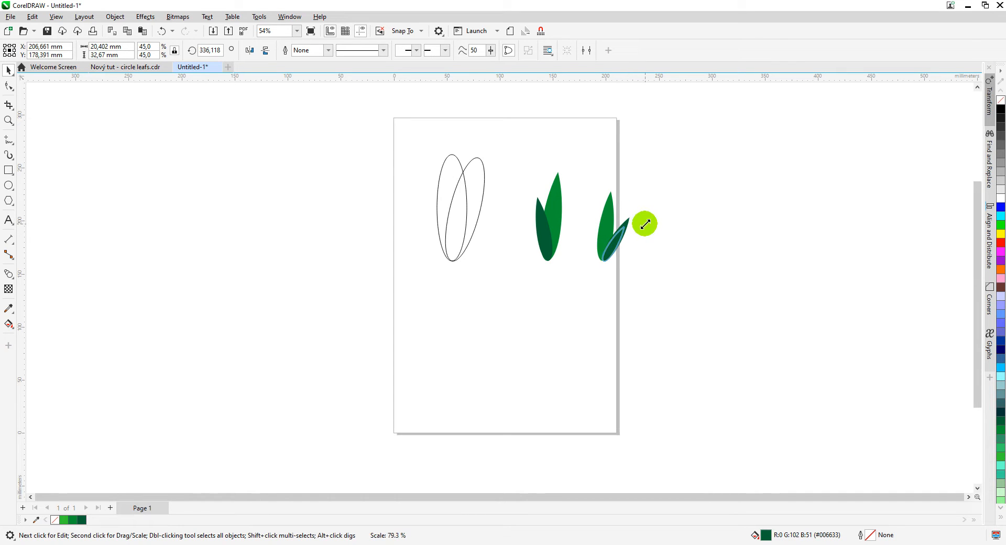
left_click(675, 276)
left_click(610, 219)
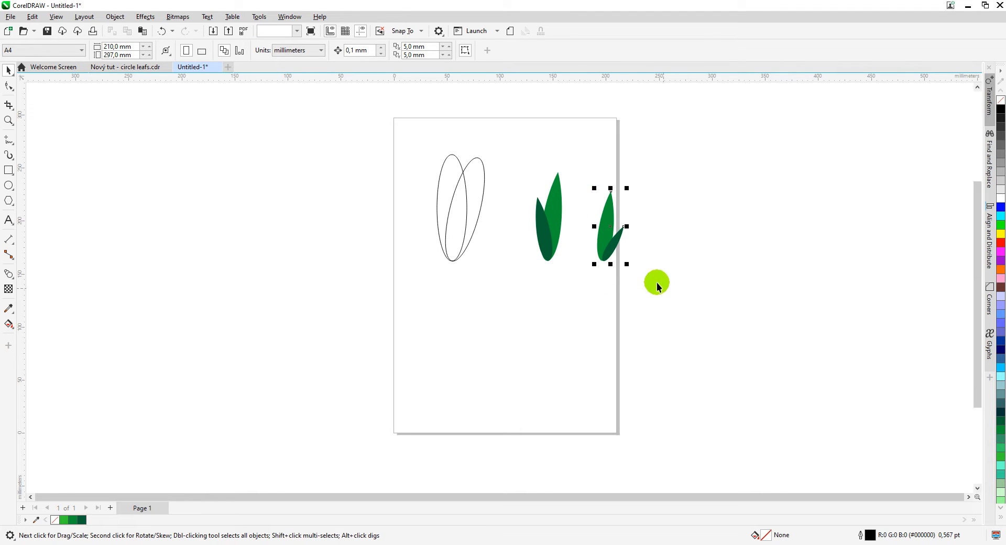
Step: Place a spare duplicate of all four leaves outside the page on the right
left_click_drag(655, 282, 520, 160)
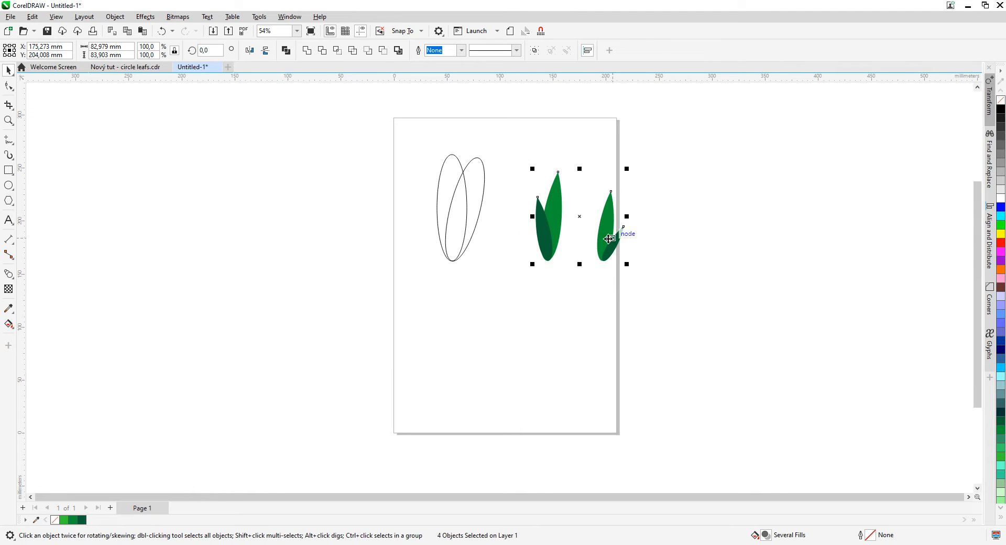
left_click_drag(609, 239, 622, 257)
left_click(622, 258)
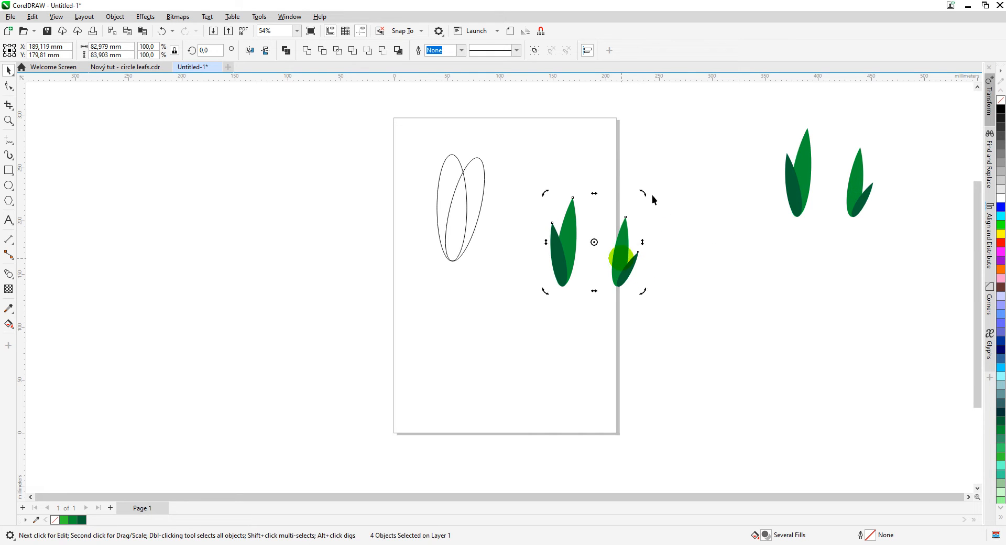
Step: Rotate the leaf pairs nearest the page to lie roughly horizontally, the larger at about 282.5° and the smaller at about 257°
left_click_drag(650, 196, 716, 234)
left_click(682, 332)
left_click(666, 234)
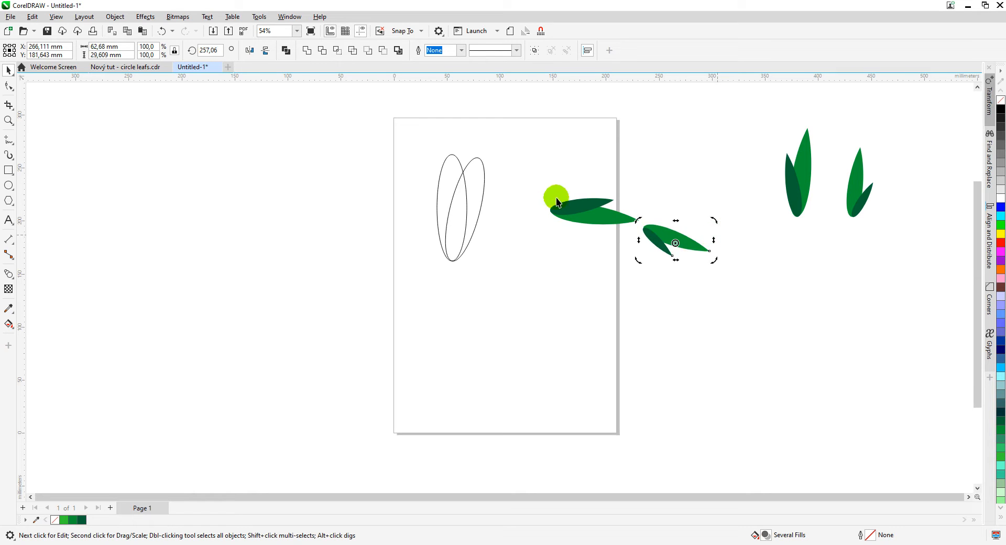
left_click_drag(532, 185, 635, 186)
left_click(634, 221)
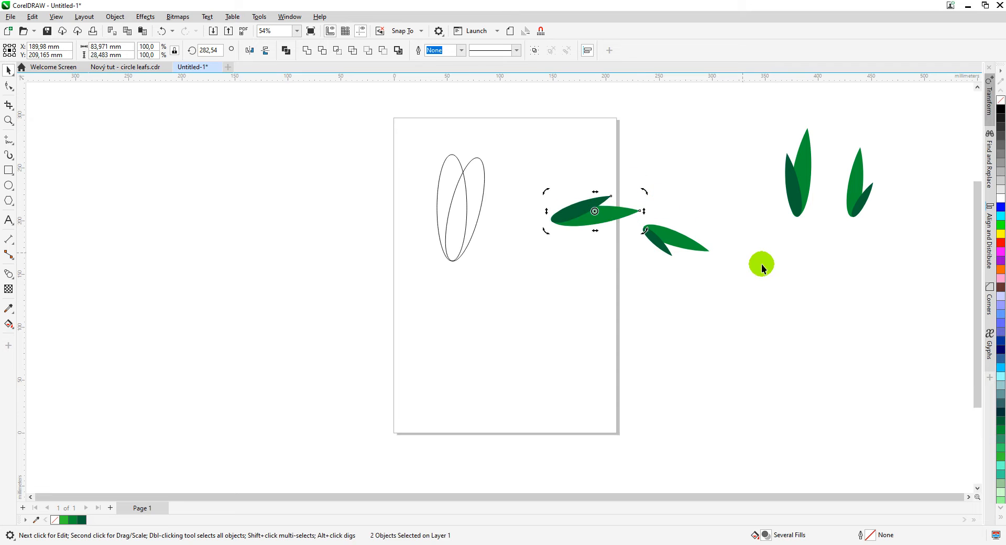
Step: Shift the larger horizontal leaf pair right so it sits close to the smaller pair
key("Right")
key("shift+Right")
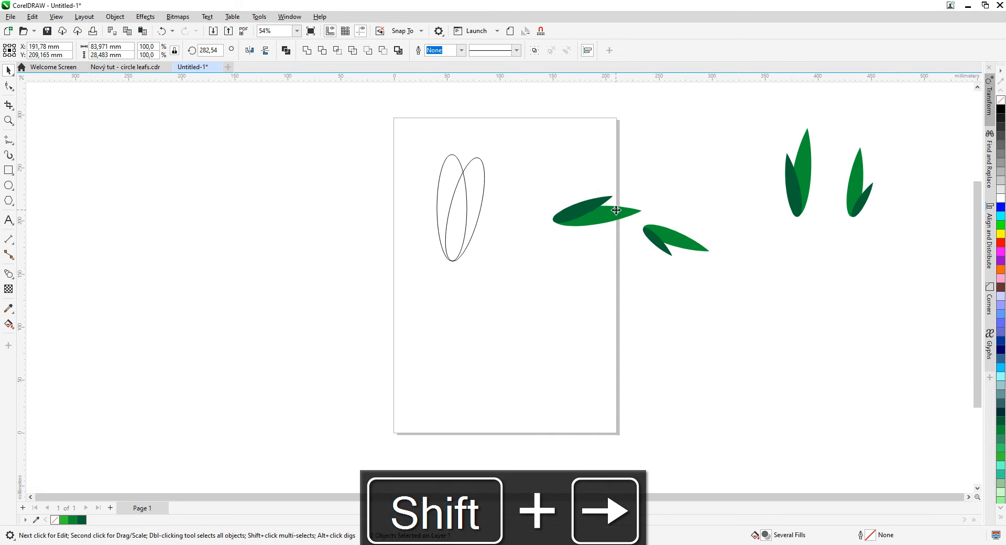
left_click_drag(616, 210, 629, 216)
Step: Group the four horizontal leaves and place a copy of the group directly to their left
left_click_drag(712, 272, 714, 274)
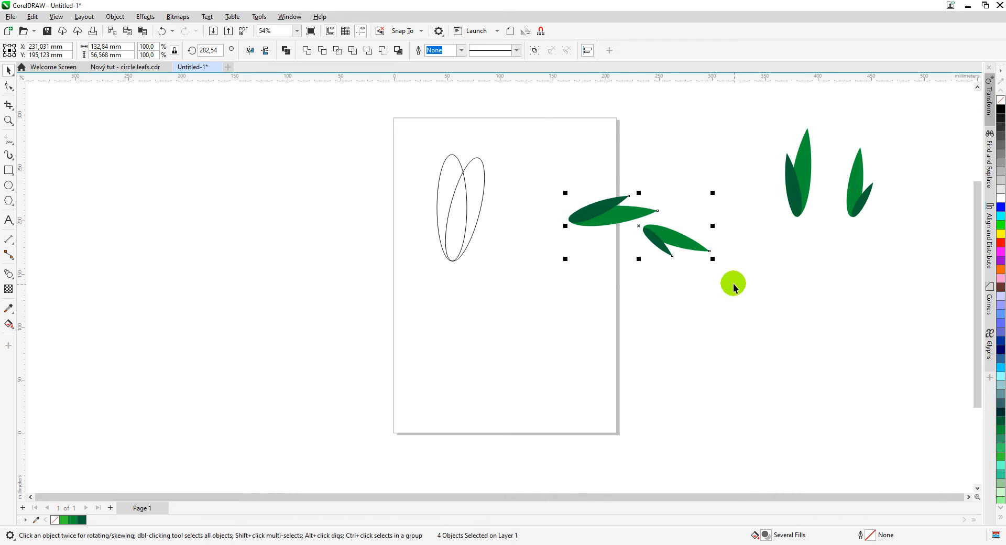
left_click(535, 51)
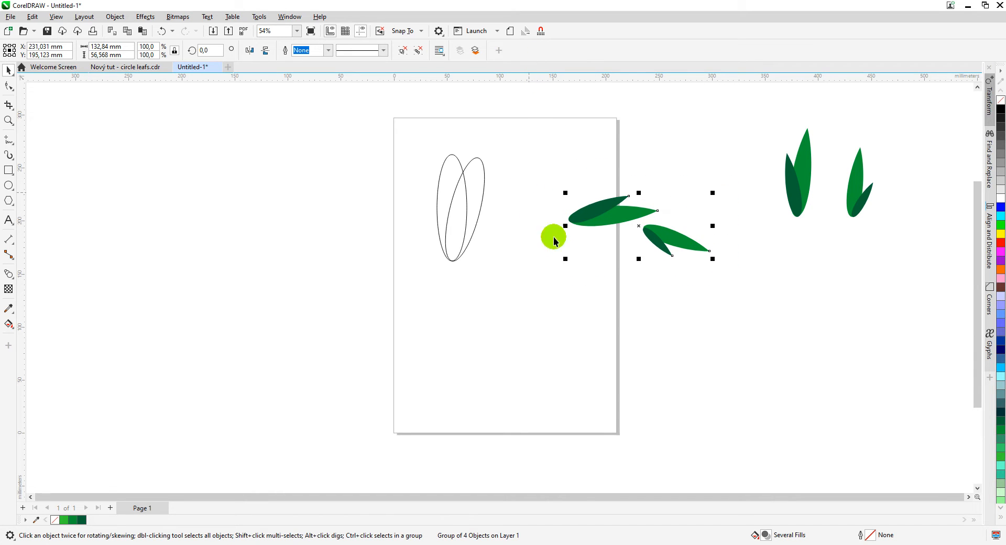
left_click_drag(619, 215, 478, 209)
Step: Delete the two original construction ellipses
left_click(460, 170)
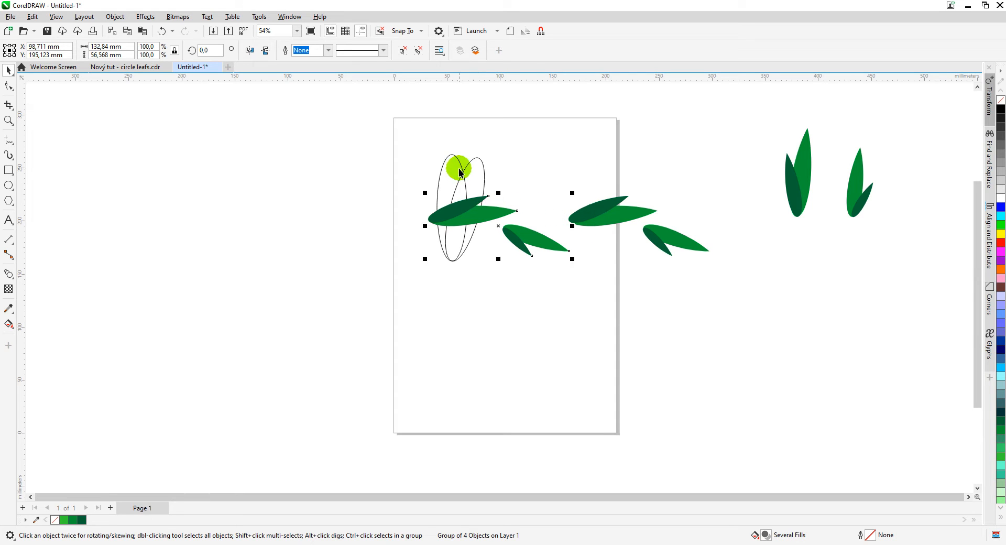
key("Delete")
left_click(474, 174)
key("Delete")
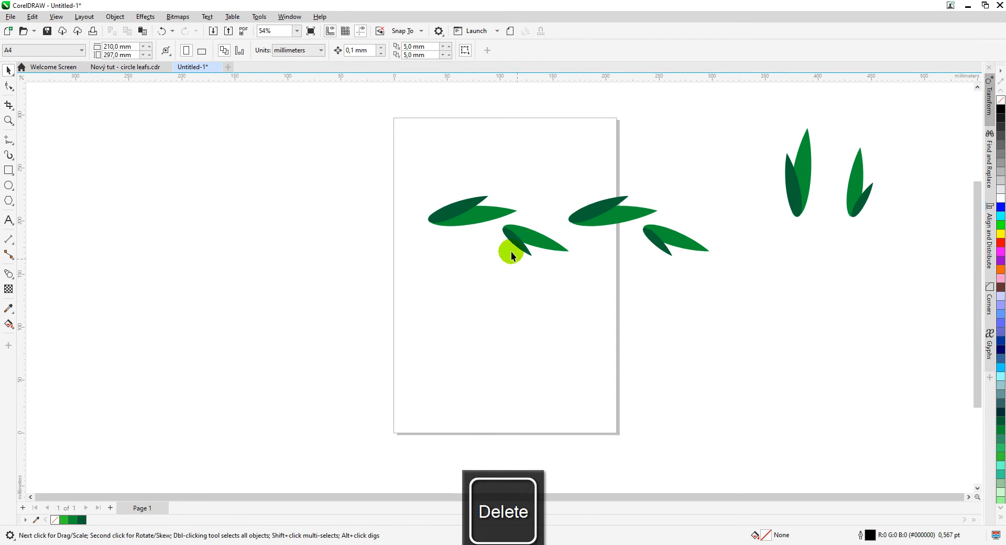
Step: Scale both leaf groups down to about 145 × 31 mm overall and place them near the top of the page
left_click_drag(418, 169, 585, 232)
left_click_drag(527, 217, 540, 190)
left_click(288, 169)
Step: Draw a large unfilled circle spanning most of the page width below the leaf groups
left_click(9, 185)
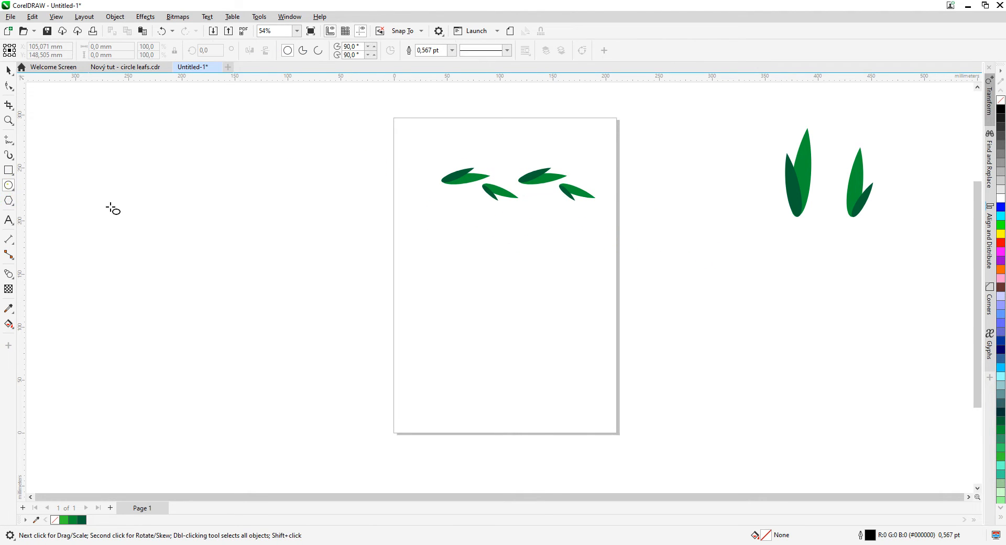
left_click_drag(426, 229, 591, 392)
left_click(8, 69)
left_click(172, 140)
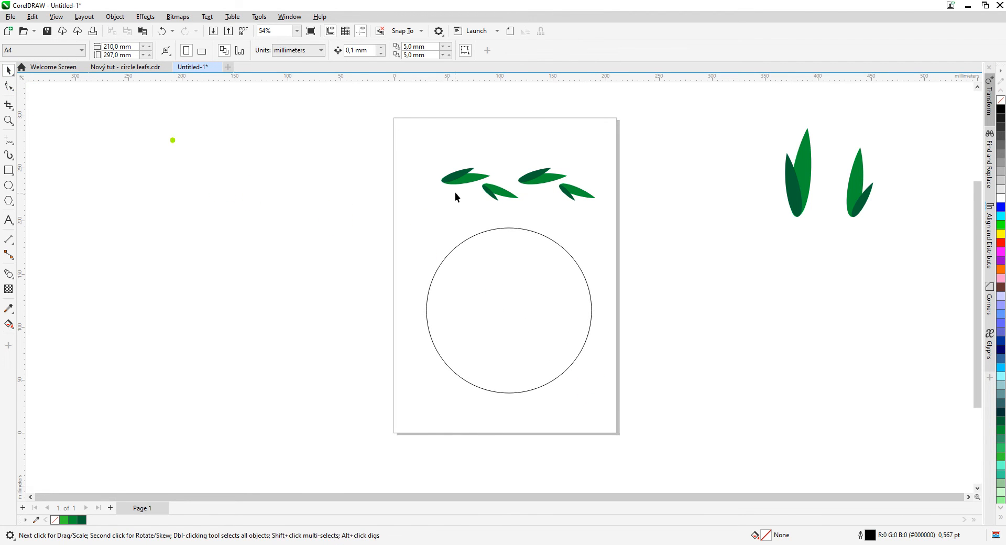
Step: Blend the left leaf group into the right leaf group with 10 steps
left_click(9, 275)
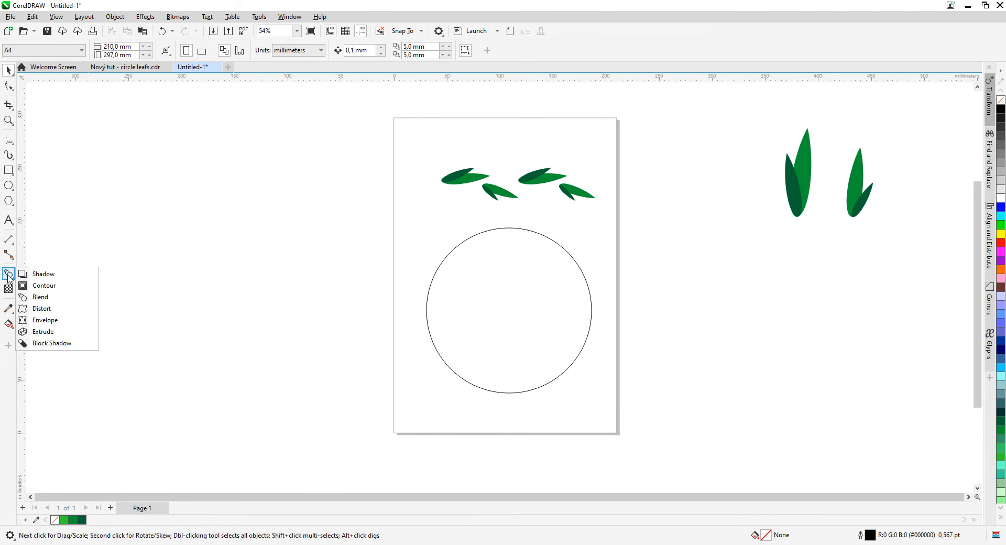
left_click(47, 296)
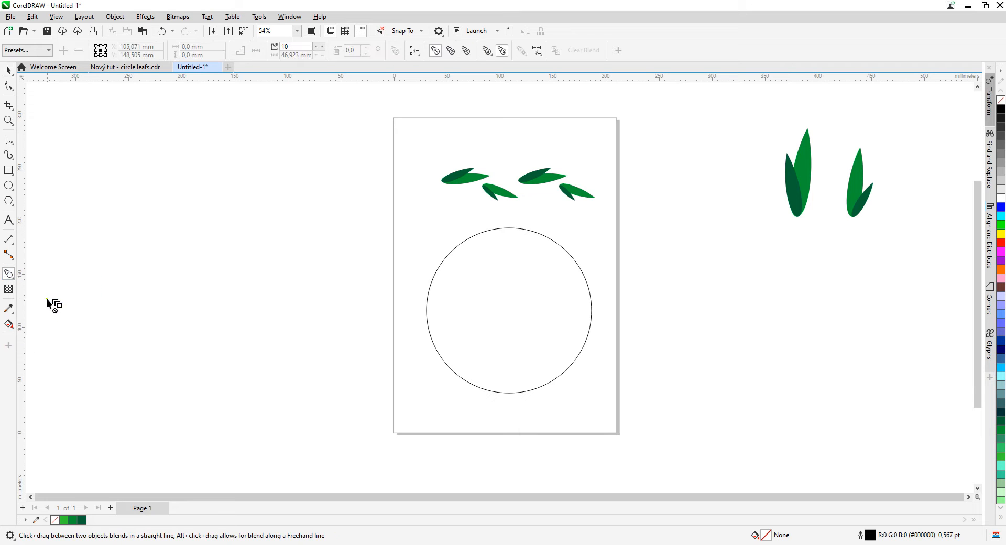
left_click(408, 235)
left_click_drag(464, 180, 548, 181)
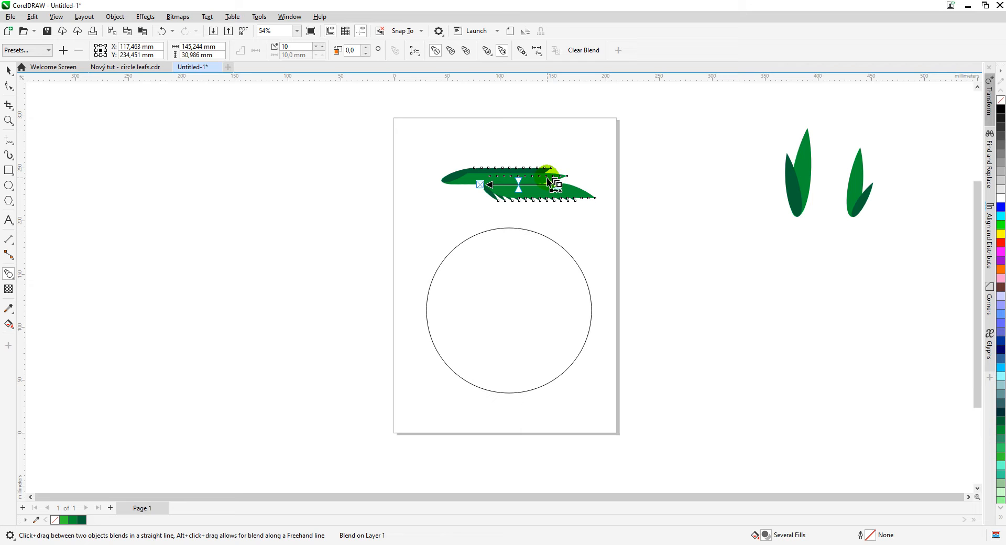
Step: Assign the large circle as the new path of the leaf blend
left_click(415, 51)
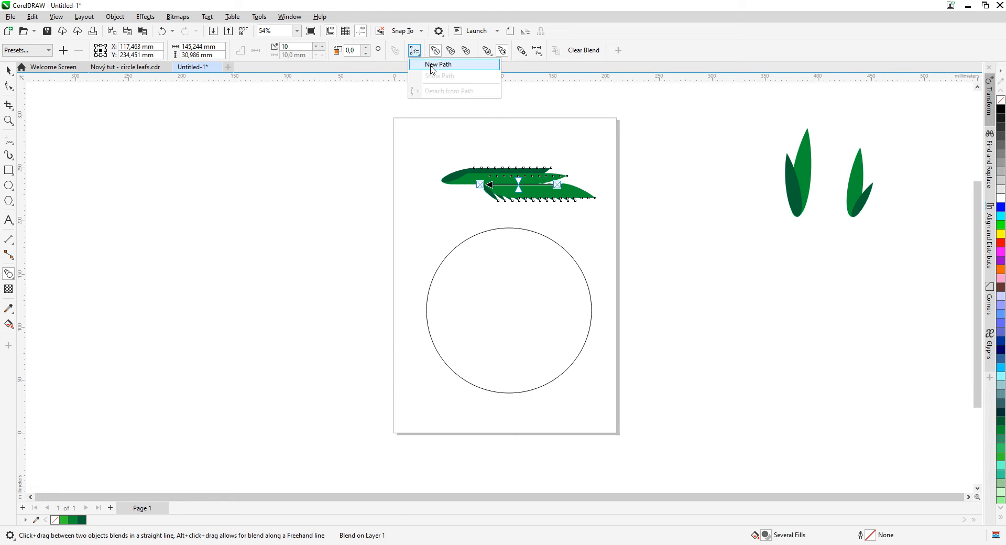
left_click(432, 64)
left_click(474, 241)
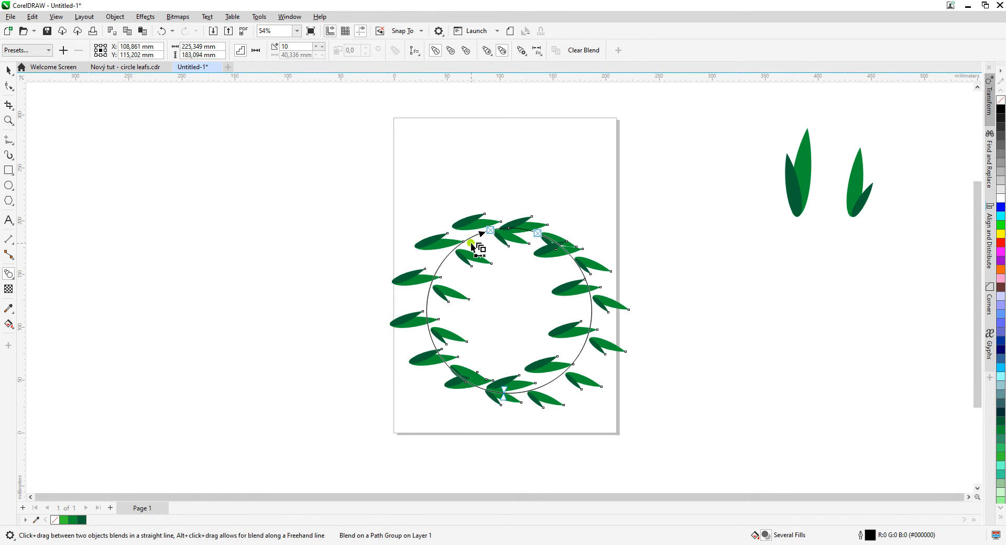
Step: Set the leaf blend to run along the full path and rotate all objects
left_click(521, 50)
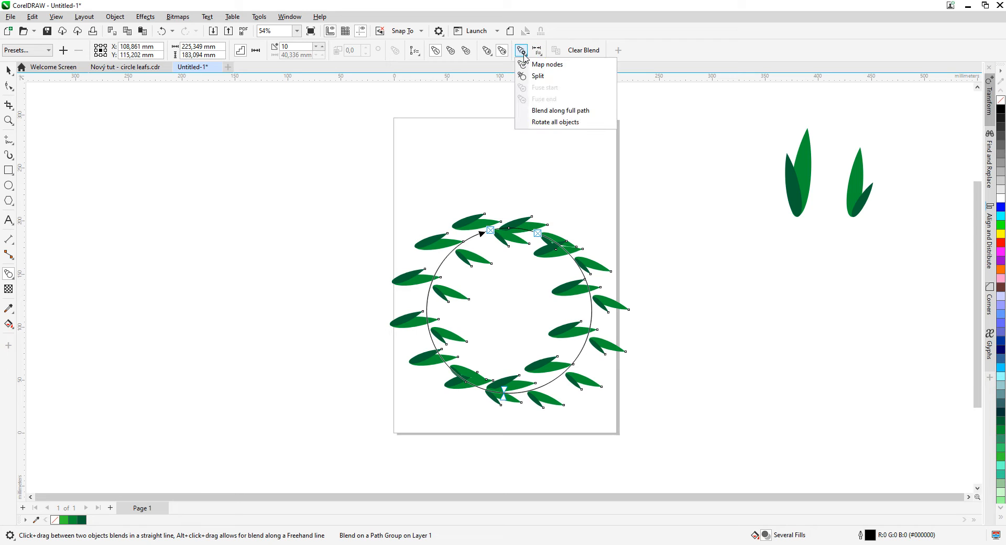
left_click(544, 109)
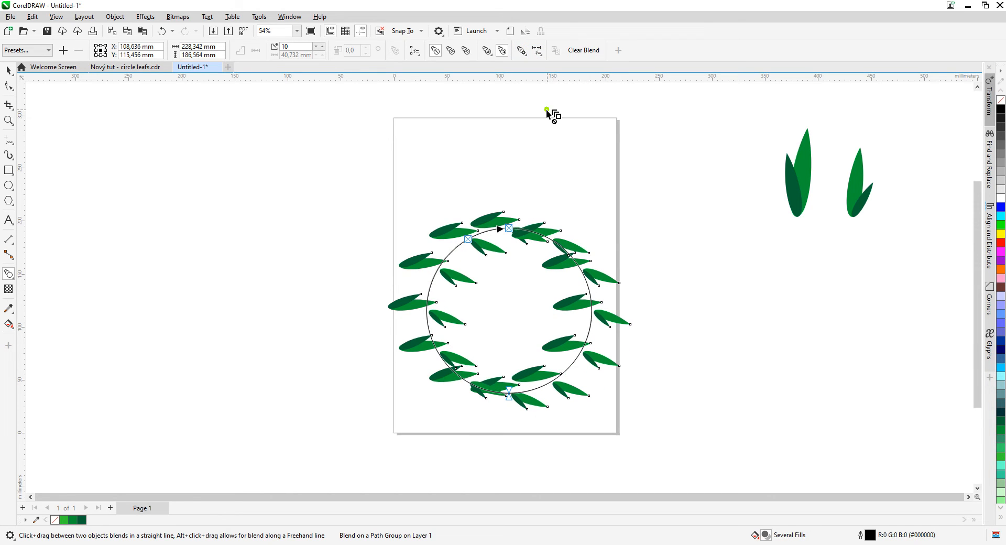
left_click(521, 51)
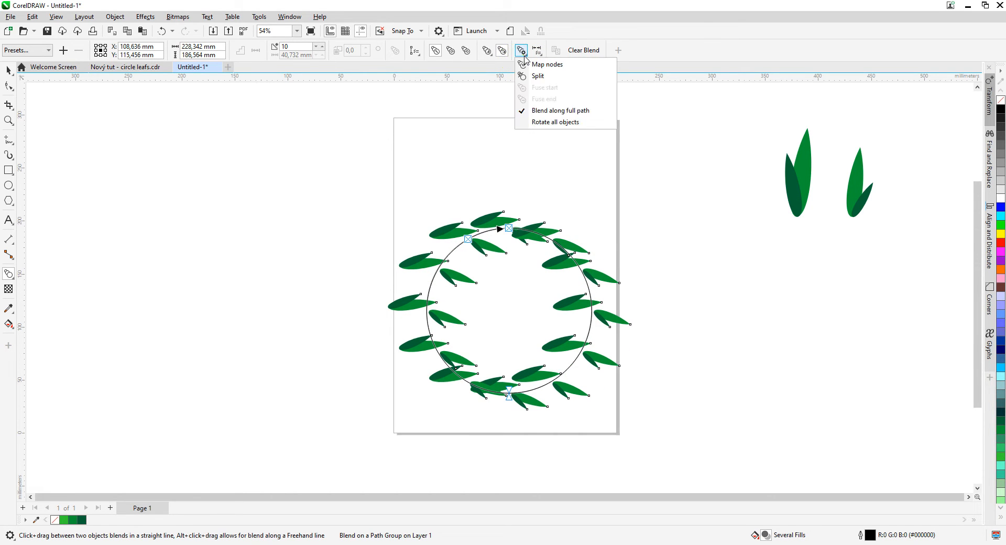
left_click(544, 124)
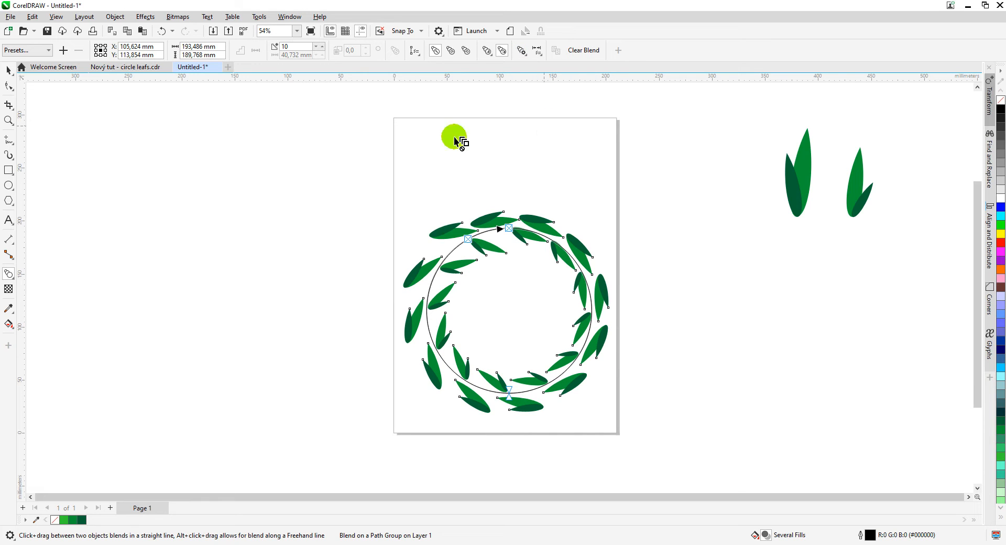
Step: Try a different number of steps for the circular leaf blend, such as 9, and return it to 10
left_click(317, 48)
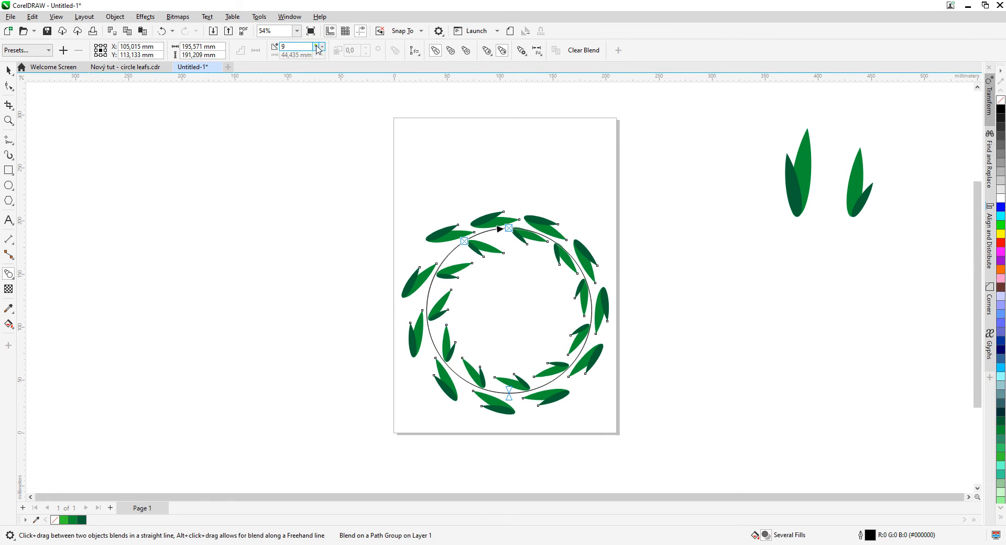
left_click(322, 48)
left_click(322, 48)
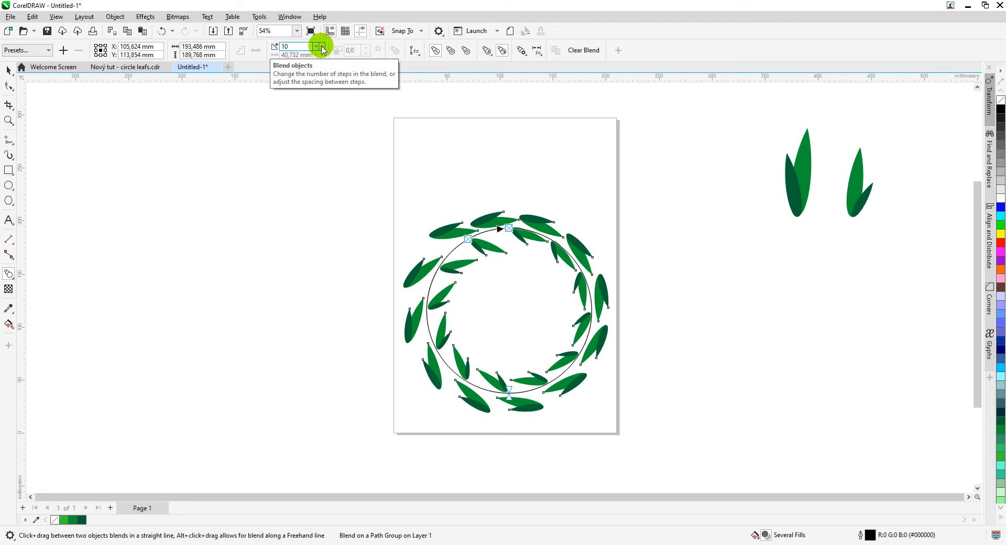
left_click(317, 48)
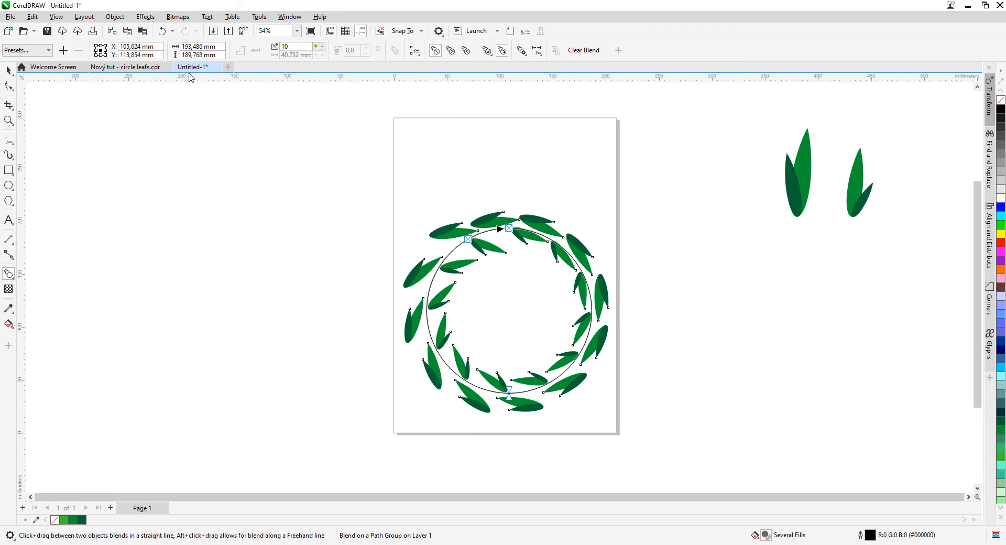
Step: Rotate the blend's right-hand control leaf group at the top of the circle to about 10°
left_click(8, 70)
left_click(186, 161)
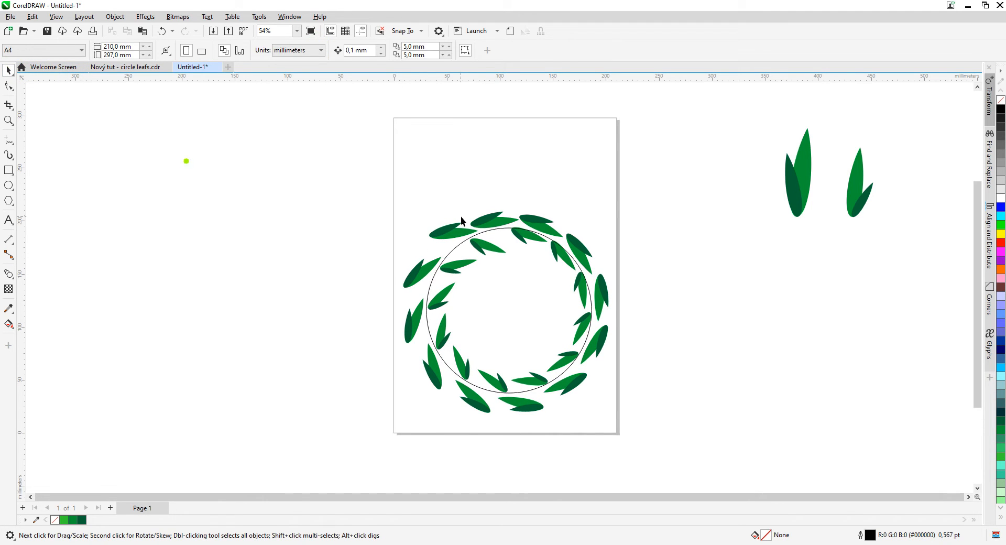
left_click(495, 220)
left_click(502, 223)
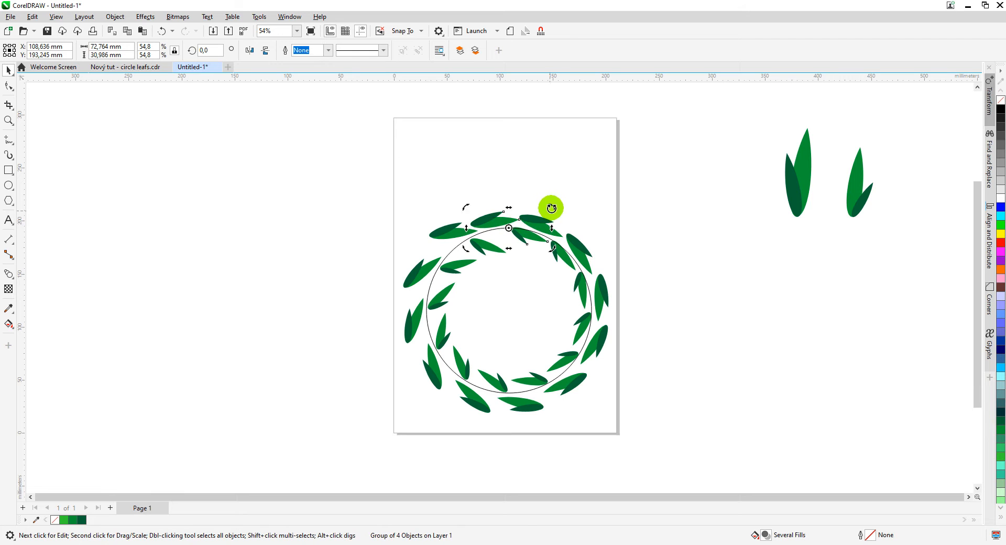
left_click_drag(551, 207, 550, 202)
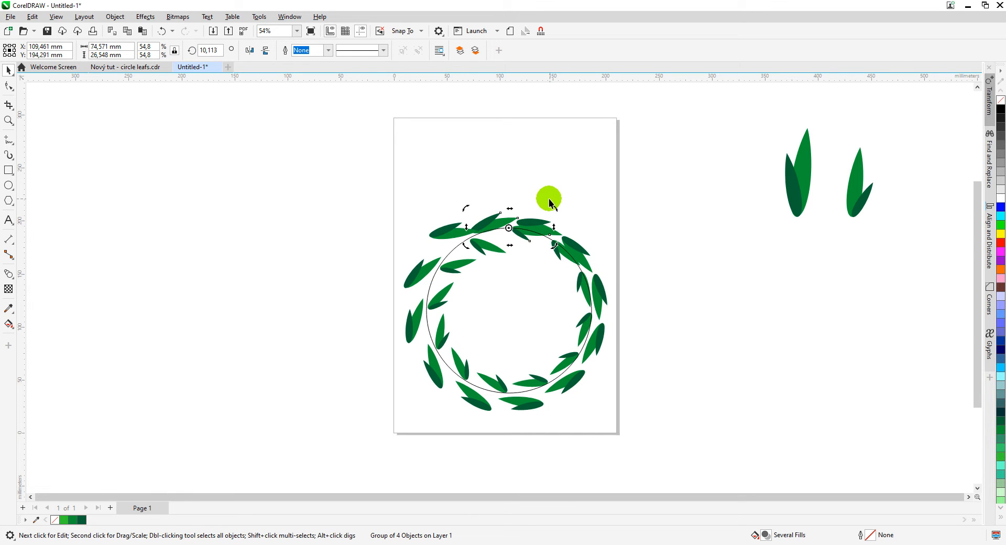
Step: Rotate the blend's left-hand control leaf group to about 55.6° so the leaves follow the circle
left_click(452, 225)
left_click(452, 231)
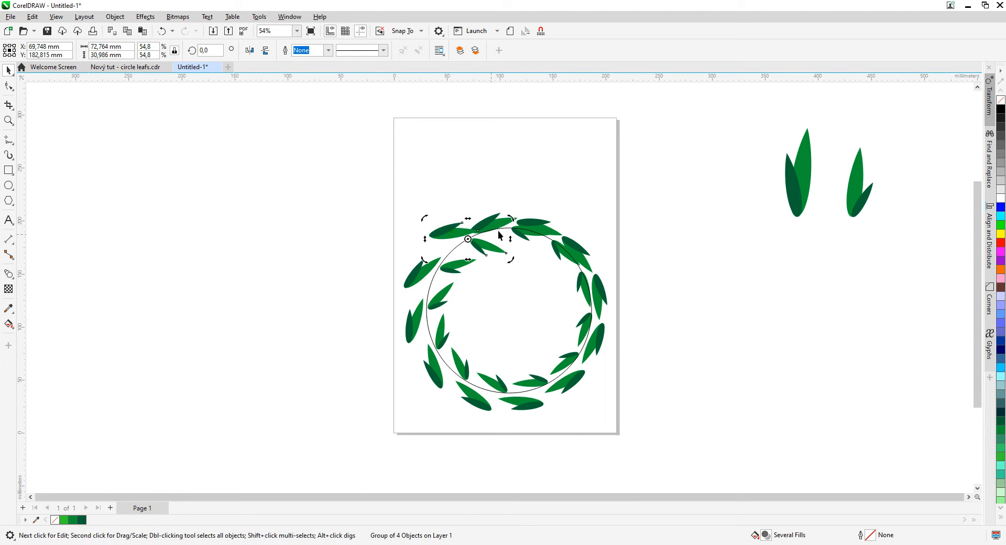
left_click_drag(514, 218, 488, 193)
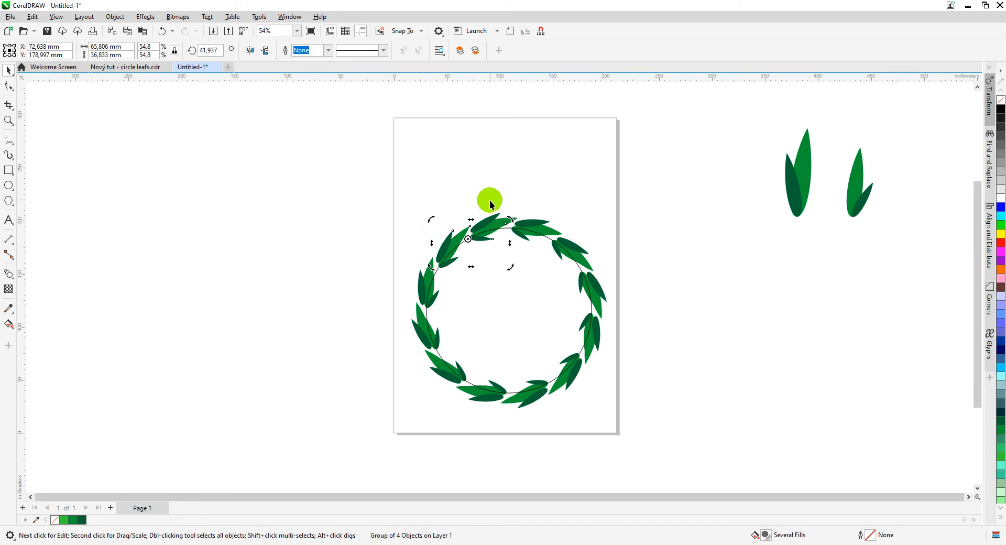
left_click_drag(509, 216, 500, 211)
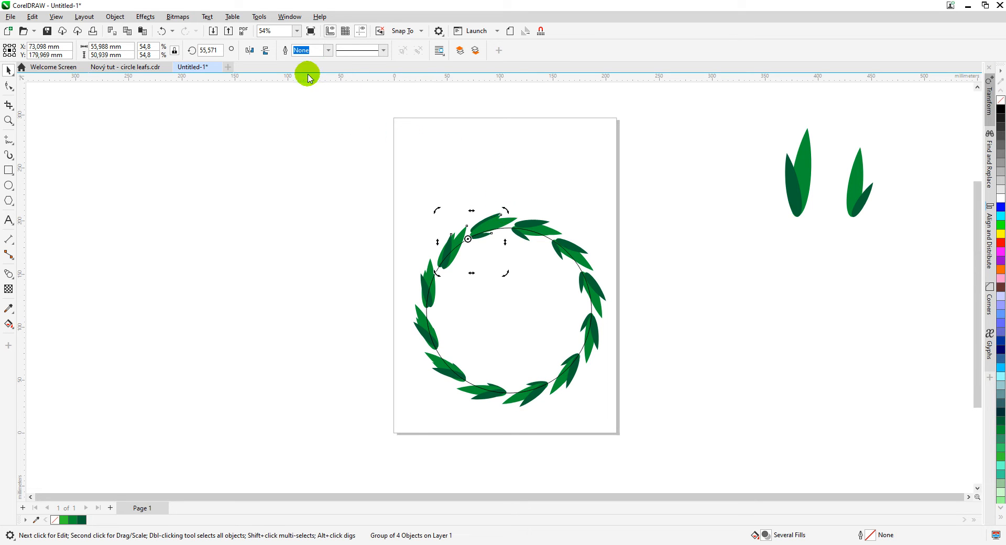
left_click(317, 154)
Step: Reduce the number of steps in the circular leaf blend to 8
left_click(535, 224)
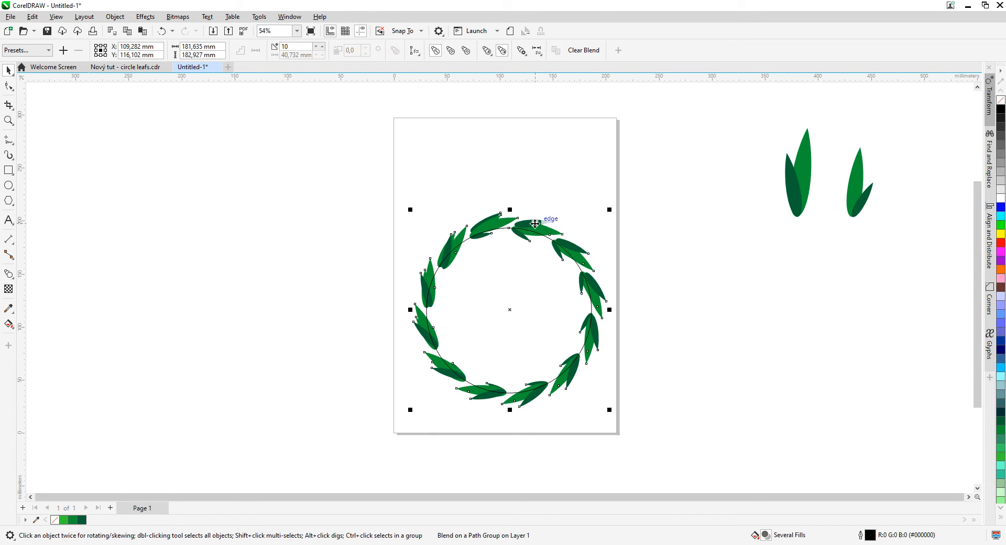
left_click(318, 51)
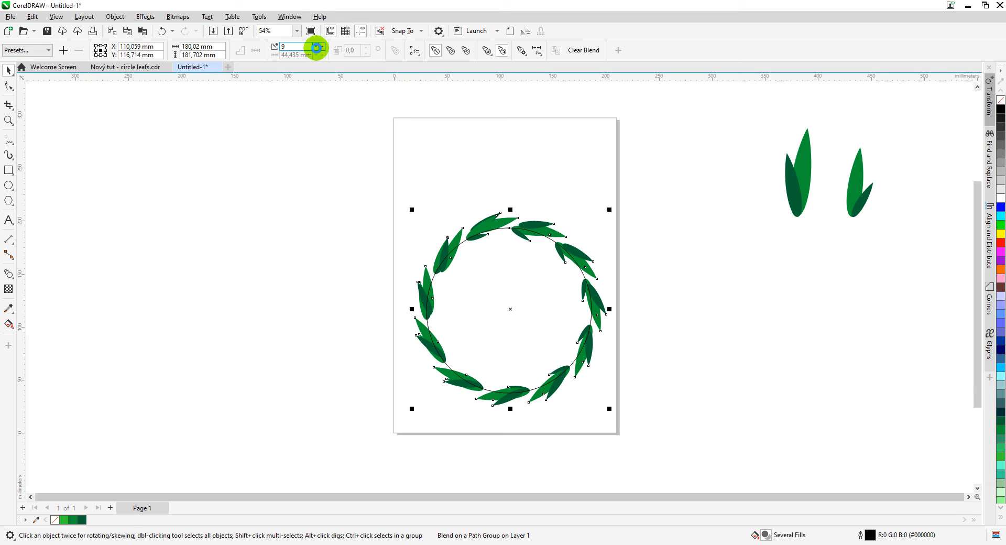
left_click(318, 52)
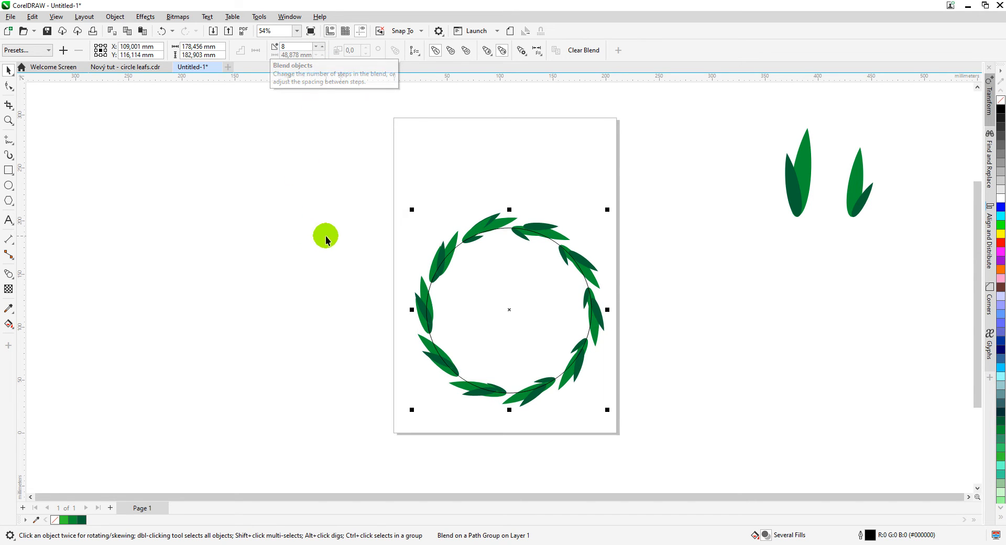
left_click(309, 235)
Step: Scale both control leaf groups of the circular blend to 40% of their size
scroll(499, 287, "up", 2)
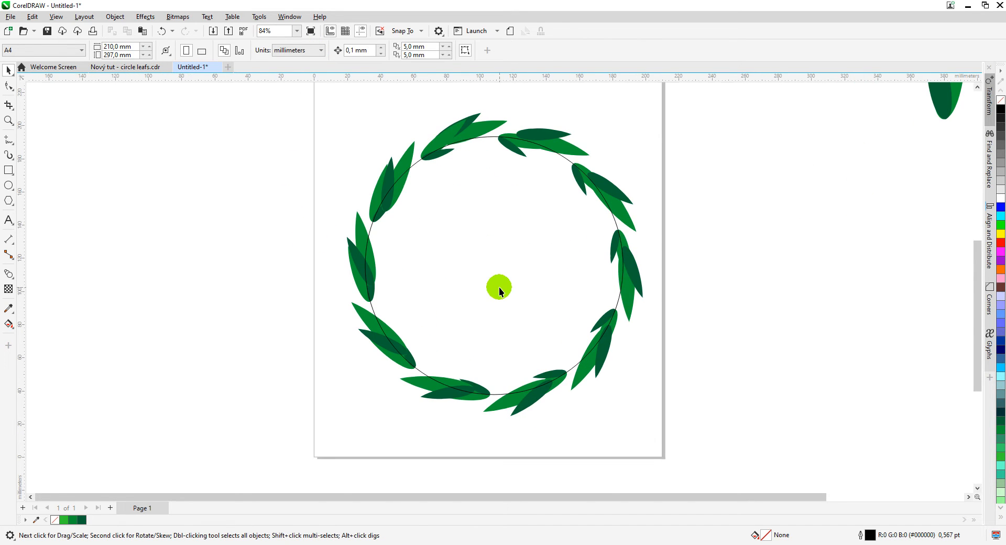
left_click(565, 149)
left_click(351, 126)
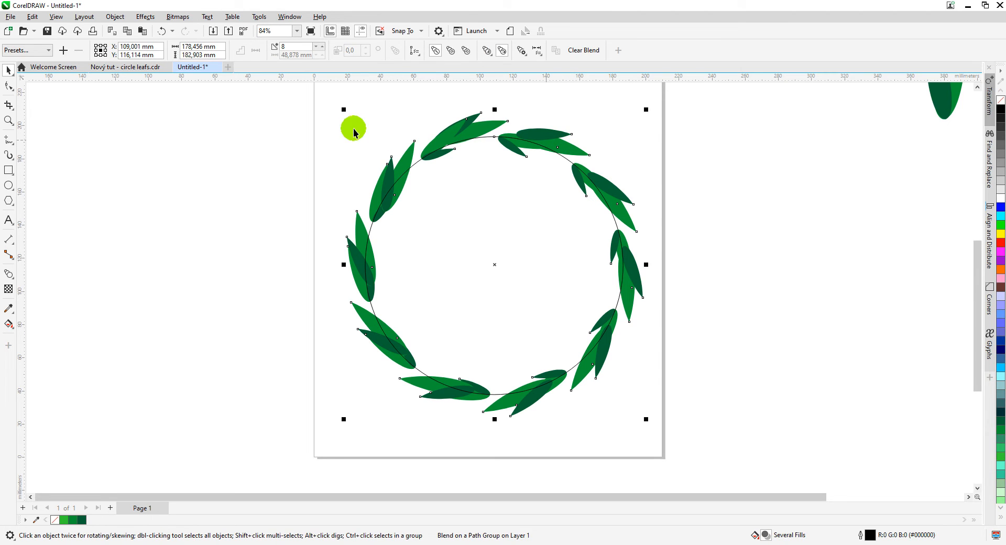
left_click(395, 170, "ctrl")
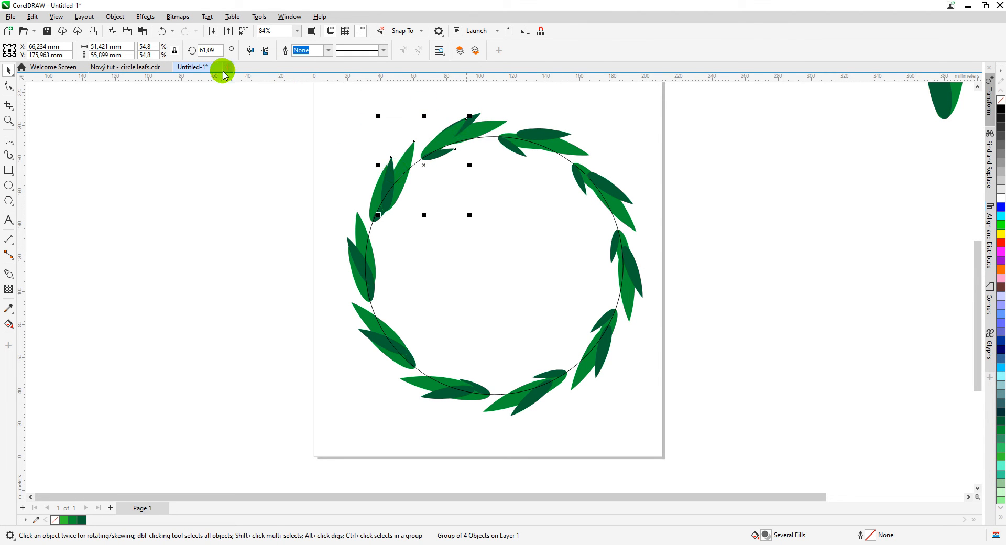
left_click(167, 131)
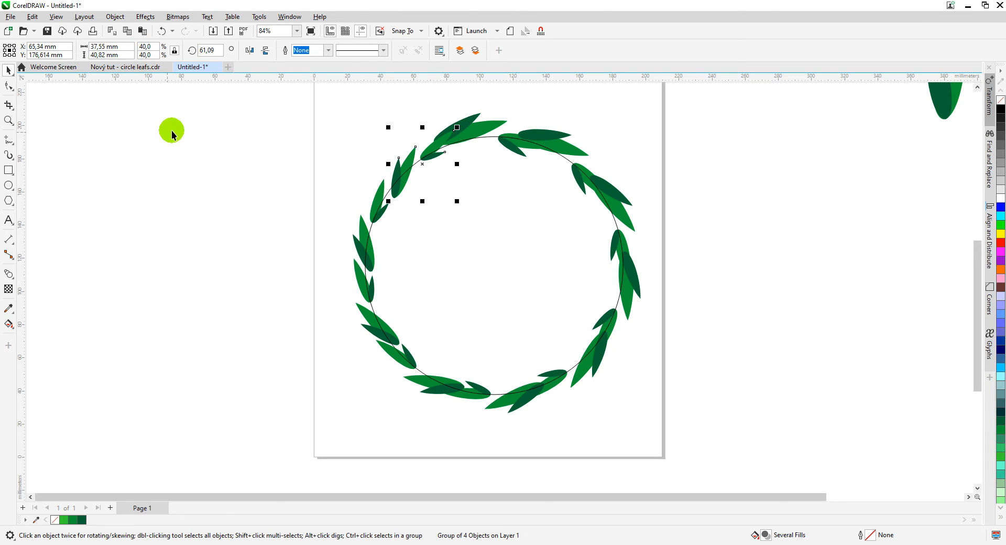
left_click(457, 124)
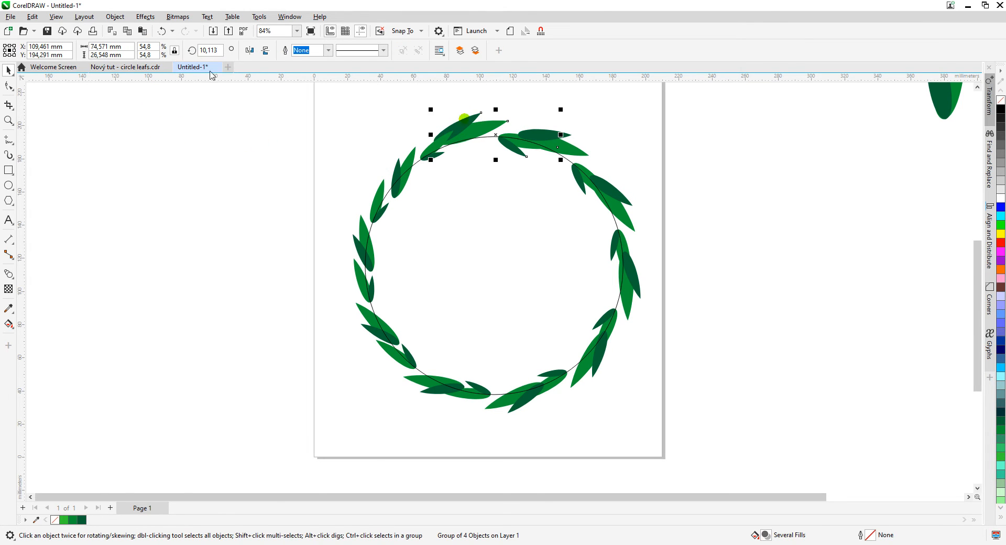
left_click(157, 47)
type("40")
left_click(129, 48)
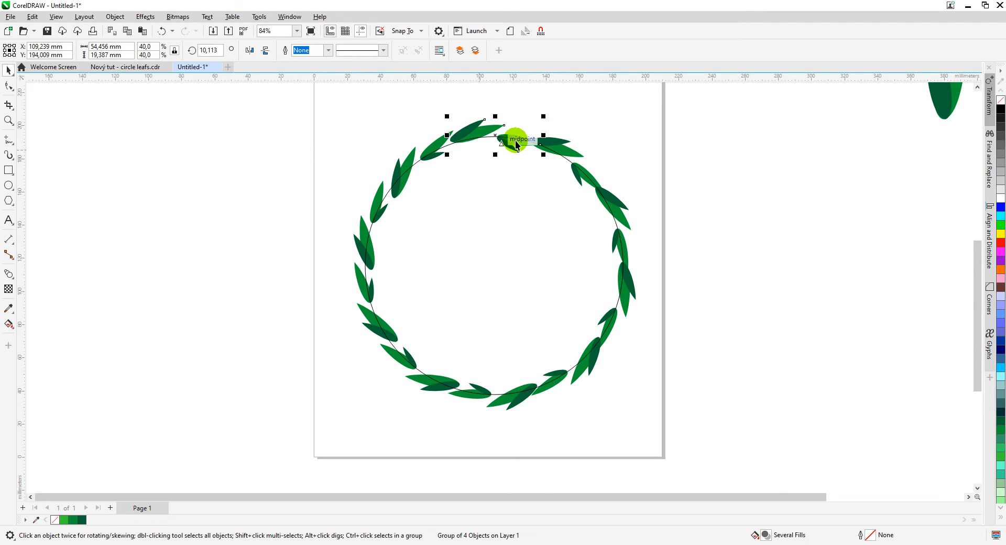
Step: Fine-tune the control leaf groups' rotation, turning the right one slightly and the left one to about 54.8°
left_click(495, 135)
left_click_drag(541, 112, 541, 110)
left_click(428, 146)
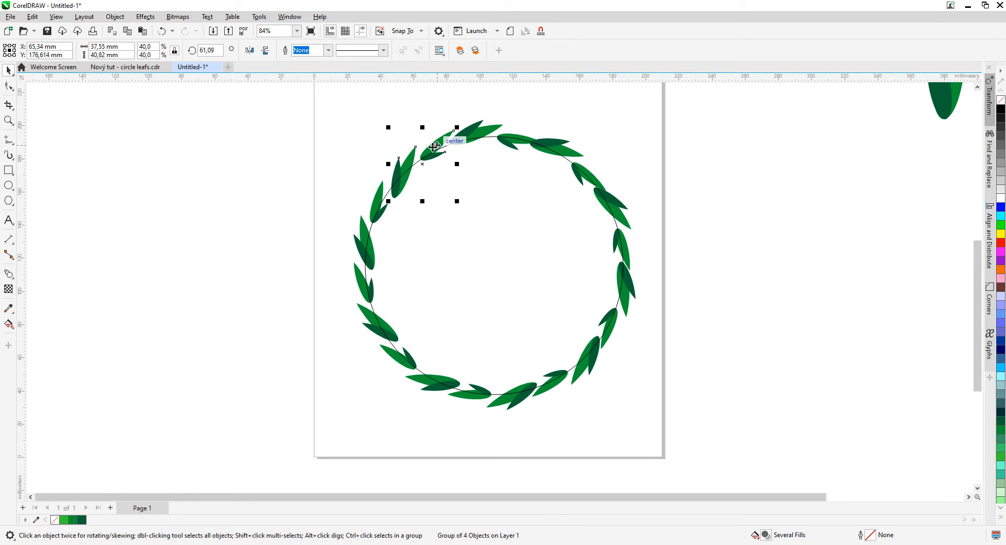
left_click(434, 146)
left_click_drag(455, 127, 461, 128)
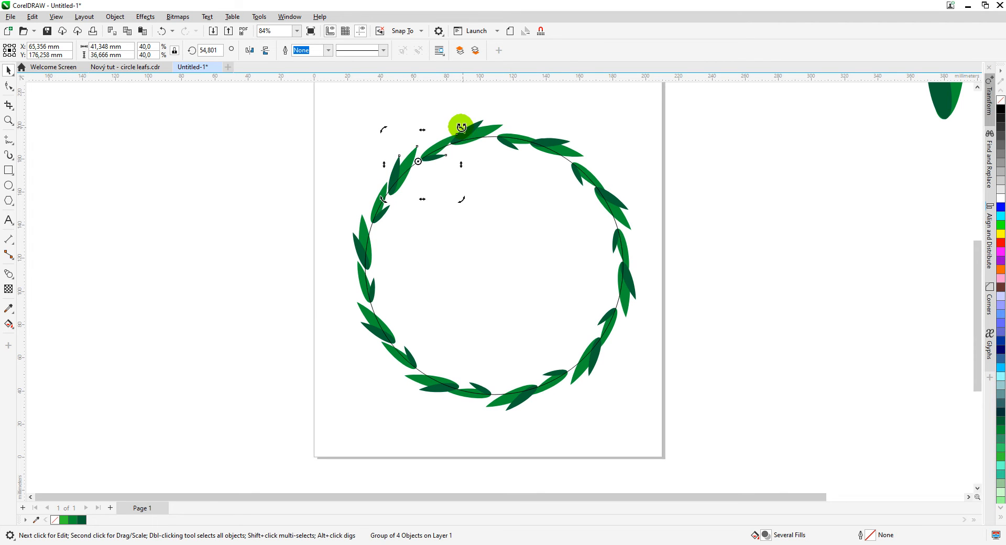
left_click(364, 221)
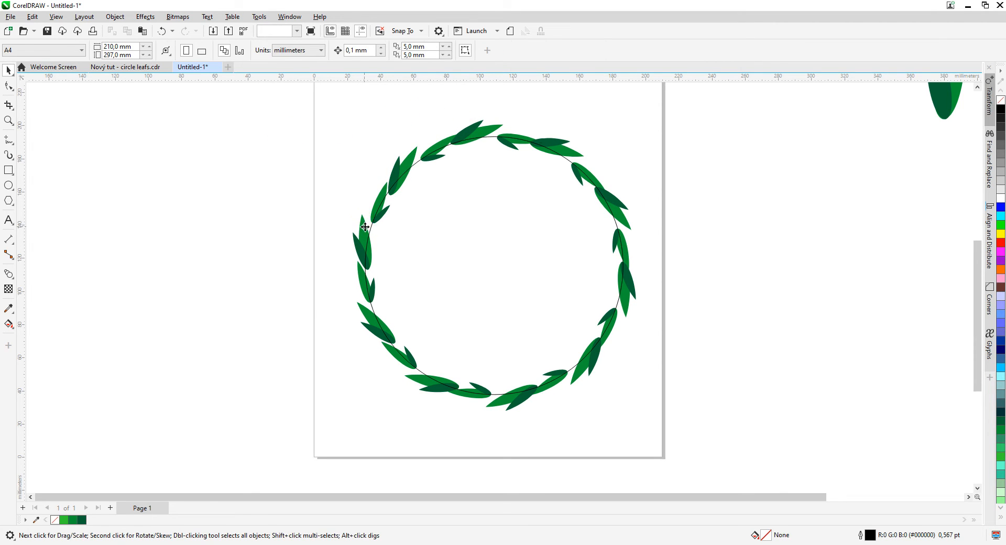
Step: Set the circular leaf blend to 7 steps
left_click(365, 226)
left_click(314, 47)
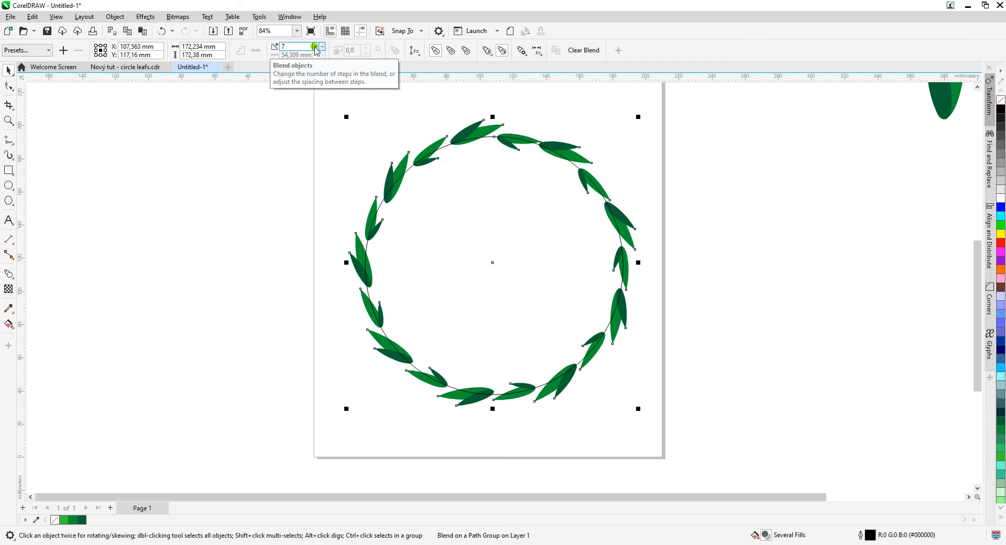
left_click(269, 211)
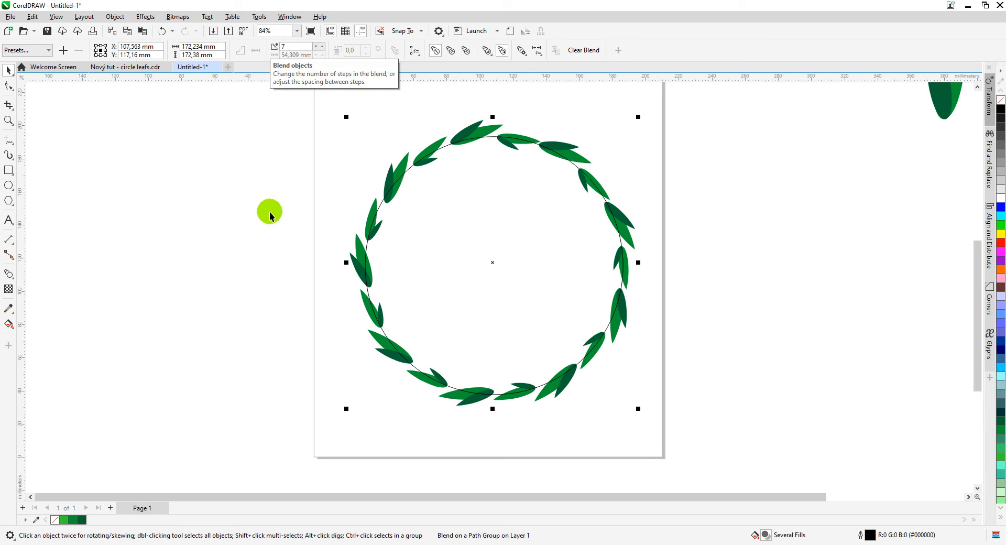
left_click(386, 197)
left_click(116, 17)
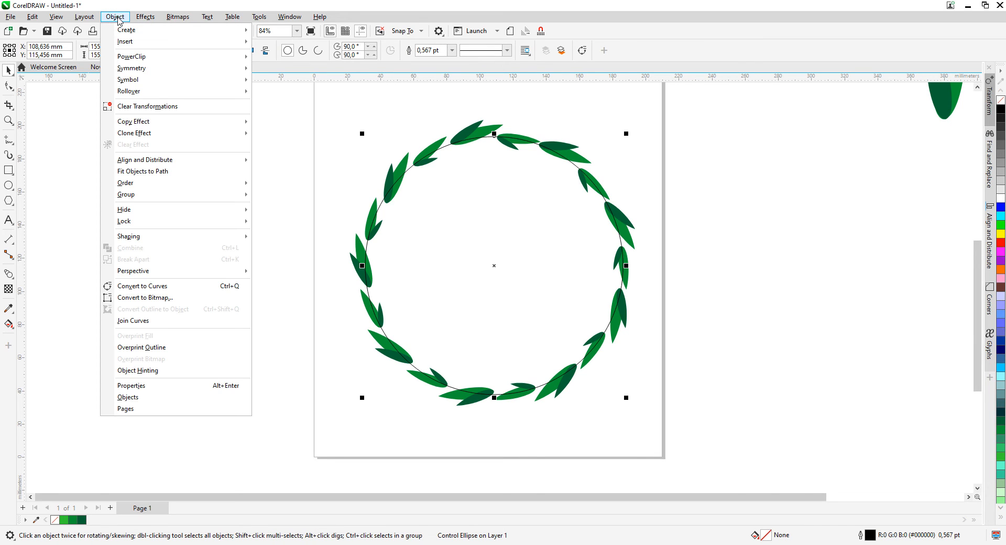
left_click(305, 199)
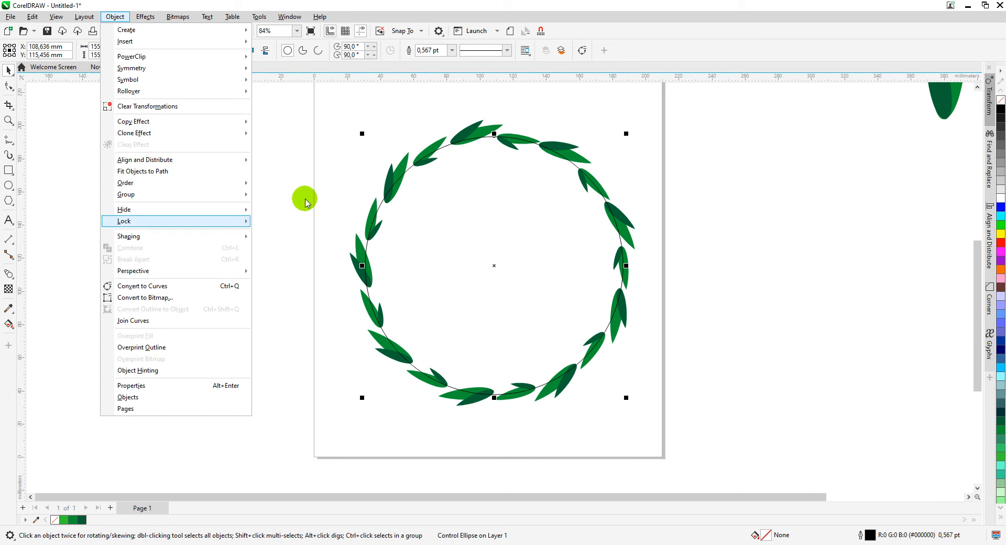
Step: Break the circular leaf blend apart to free it from its path circle
left_click(369, 228)
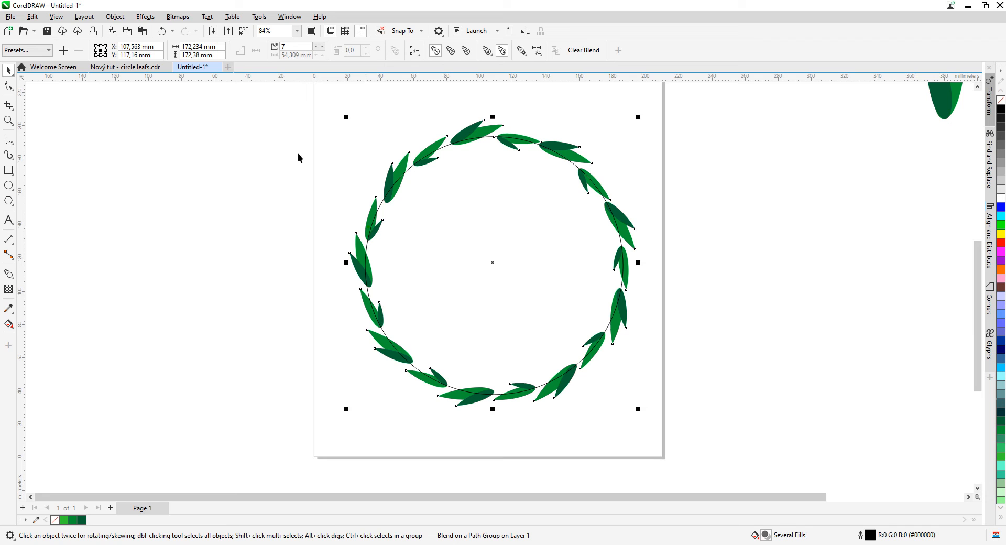
left_click(119, 17)
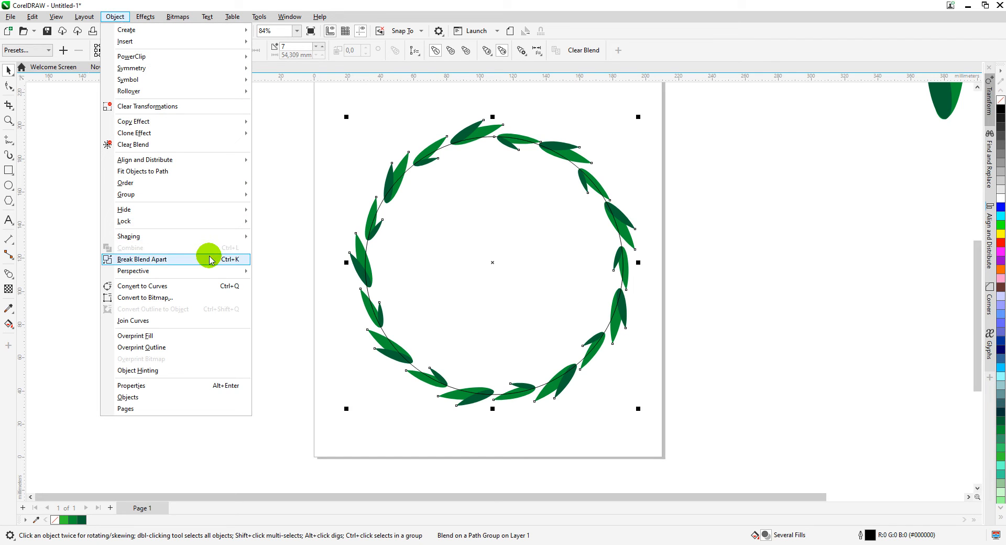
left_click(211, 259)
left_click(260, 195)
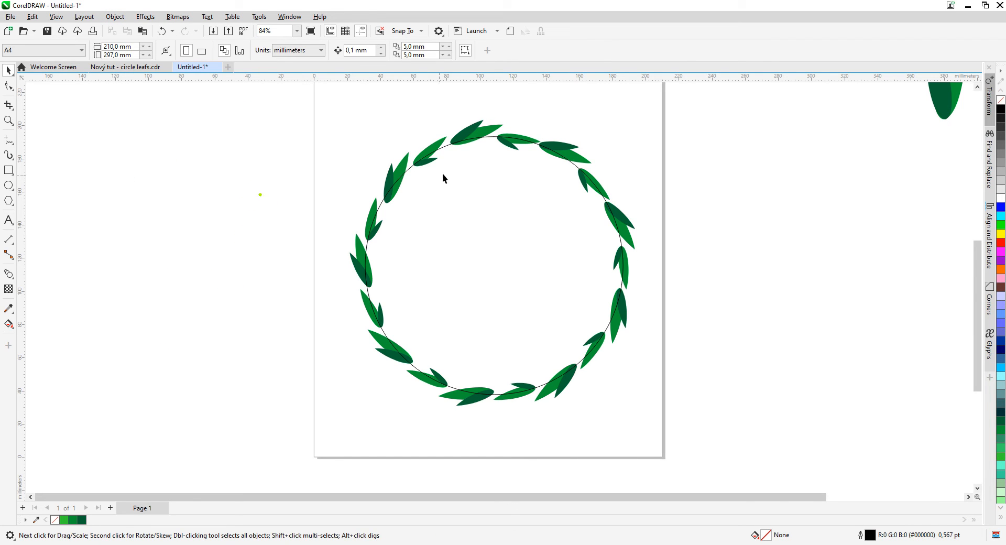
Step: Send the circle behind the leaves and give it a 2 pt Grass Green outline
left_click(445, 146)
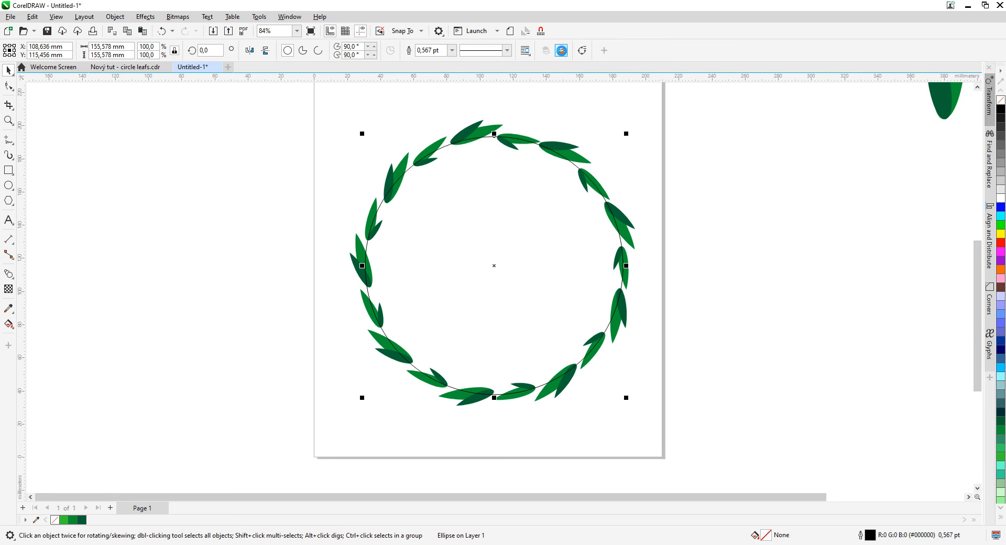
left_click(561, 50)
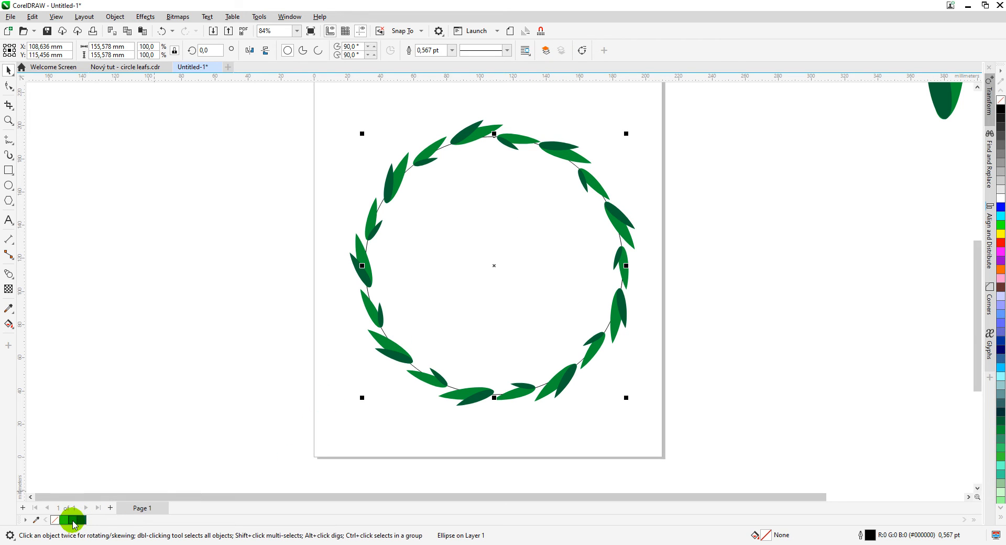
left_click(452, 50)
left_click(445, 108)
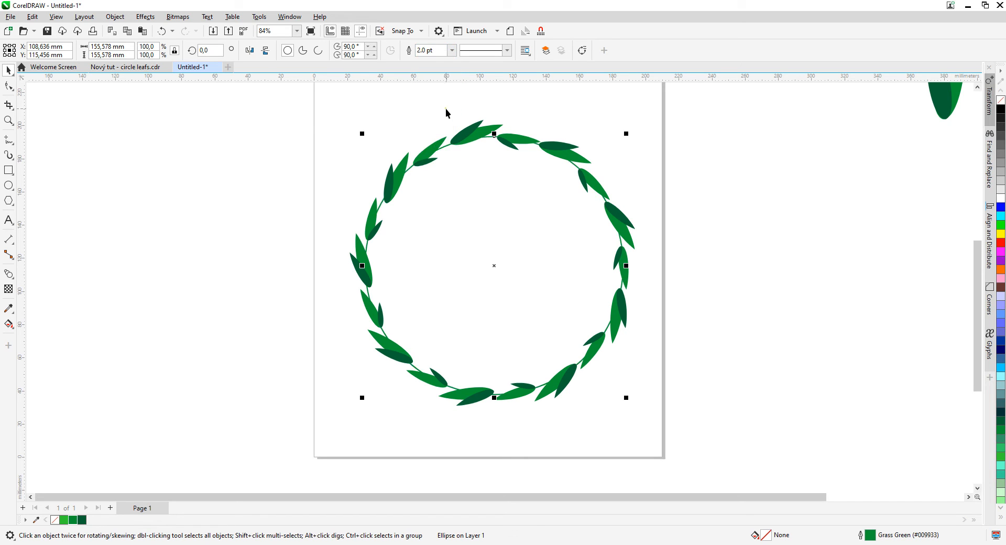
Step: Set the circle's outline width to 4 pt and enlarge the circle from its centre to about 156.7 mm across
left_click(453, 50)
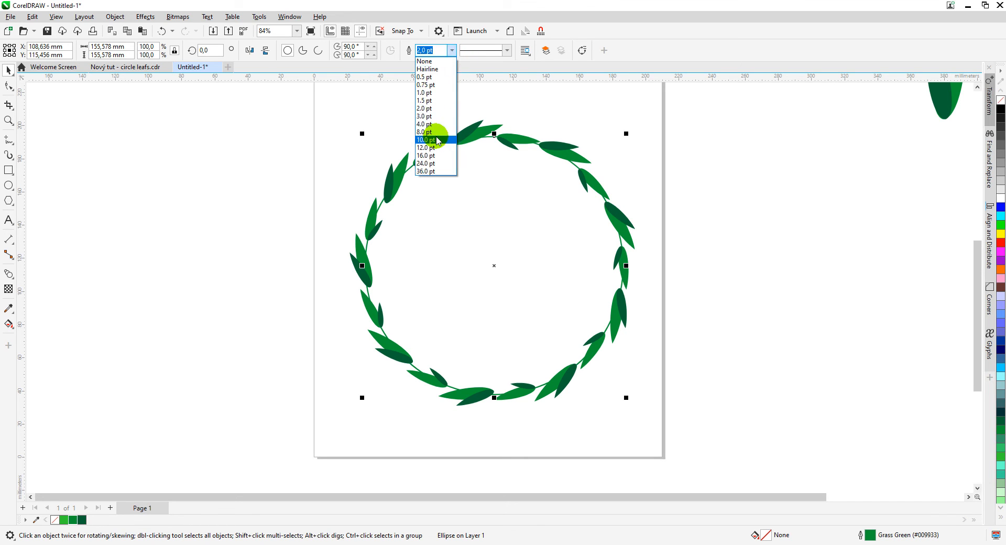
left_click(434, 133)
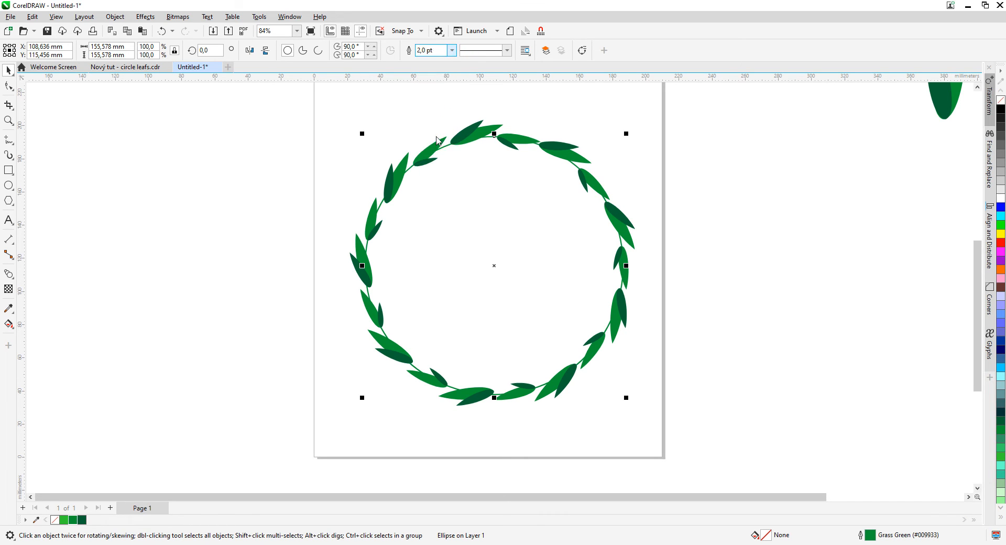
left_click(452, 50)
left_click(437, 125)
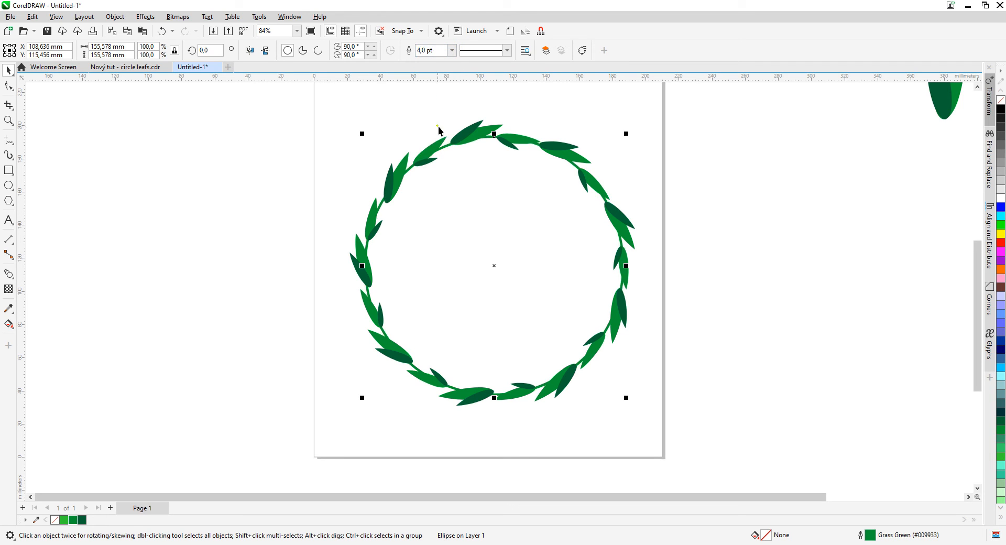
left_click_drag(626, 133, 638, 134)
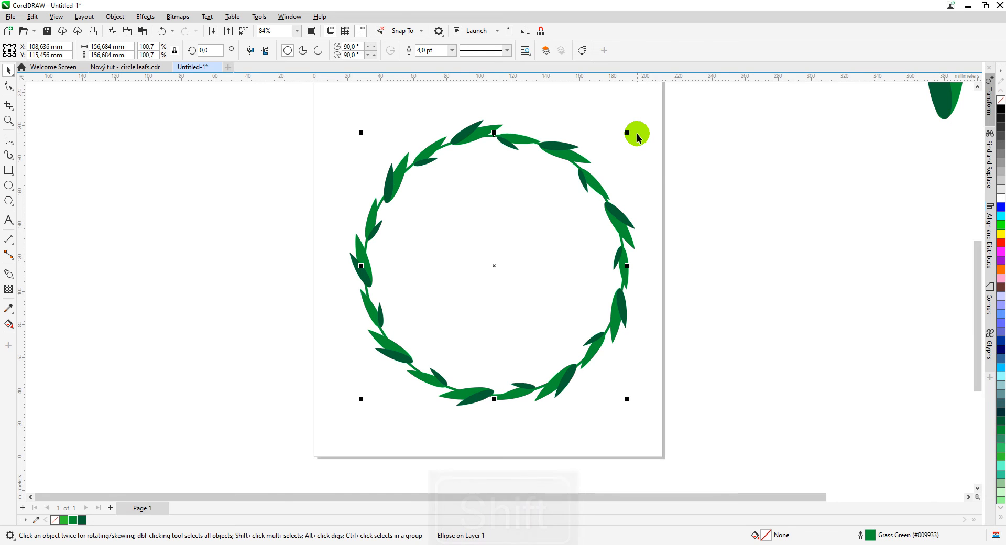
left_click(727, 252)
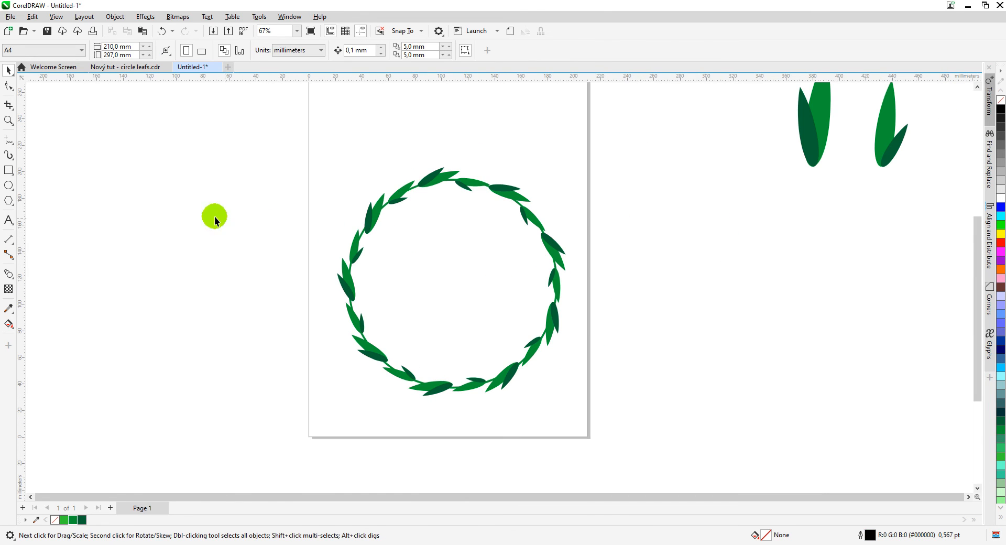
Step: Add the text "Thank You" on two lines in the empty area beside the page
left_click(9, 221)
left_click(197, 182)
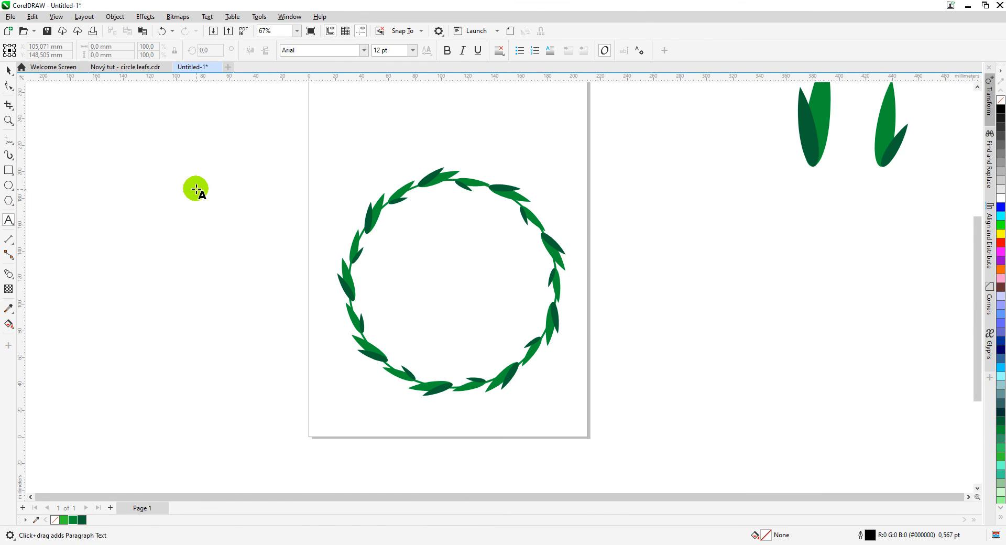
left_click(216, 322)
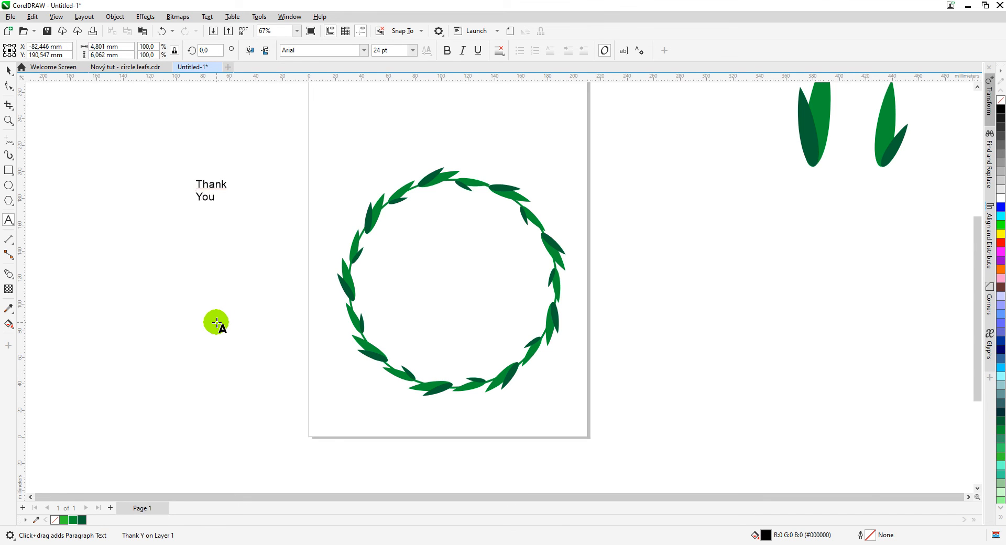
Step: Centre-align the two lines of the "Thank You" text and set its font to Golden Hills DEMO
left_click(8, 70)
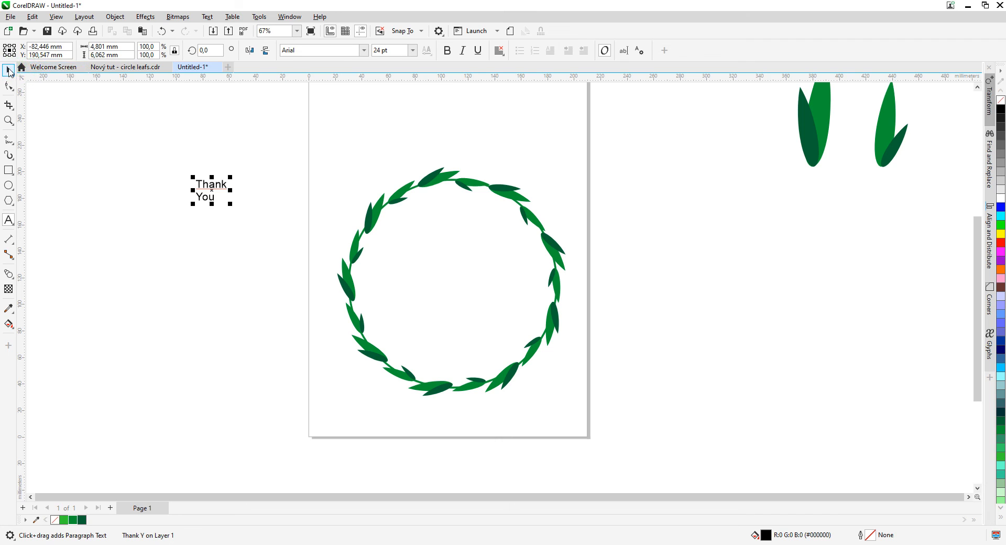
left_click(500, 51)
left_click(515, 89)
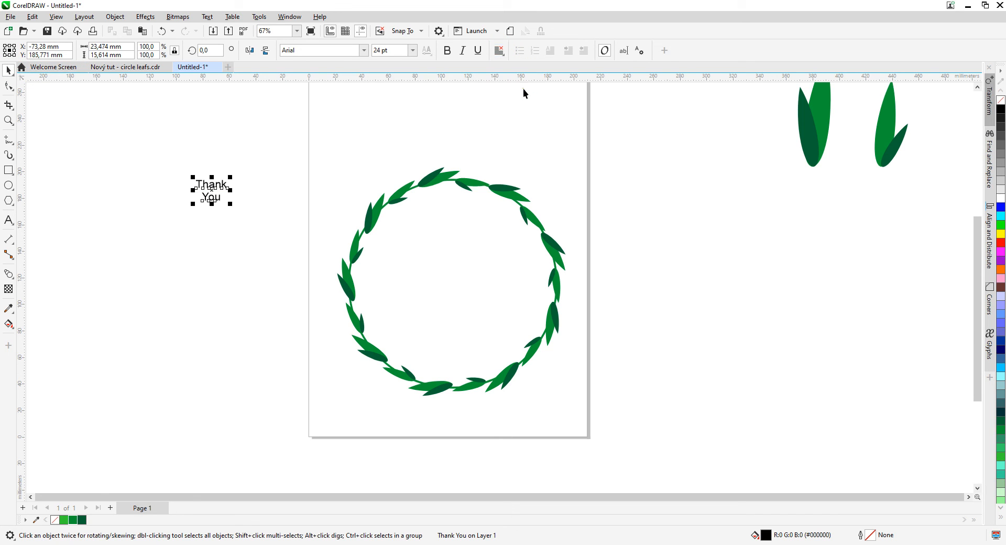
left_click(364, 54)
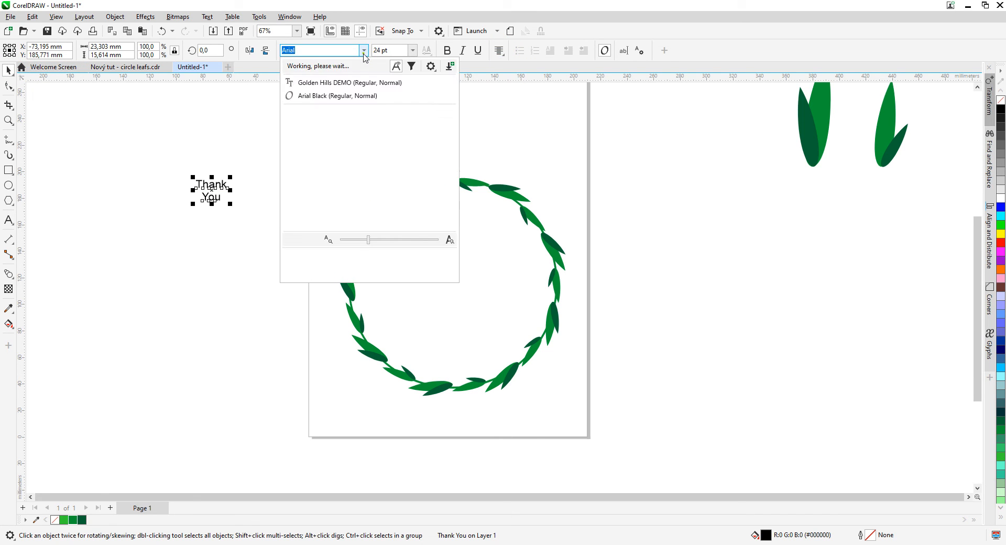
left_click(332, 83)
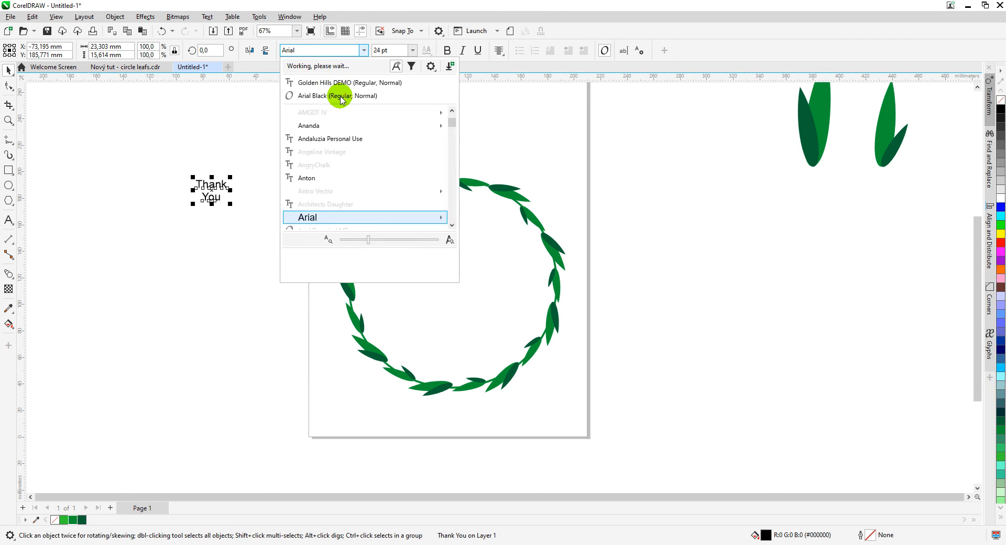
Step: Enlarge the "Thank You" text to about 87 pt and centre it horizontally and vertically inside the stem circle
left_click_drag(227, 210, 290, 274)
left_click(407, 284, "shift")
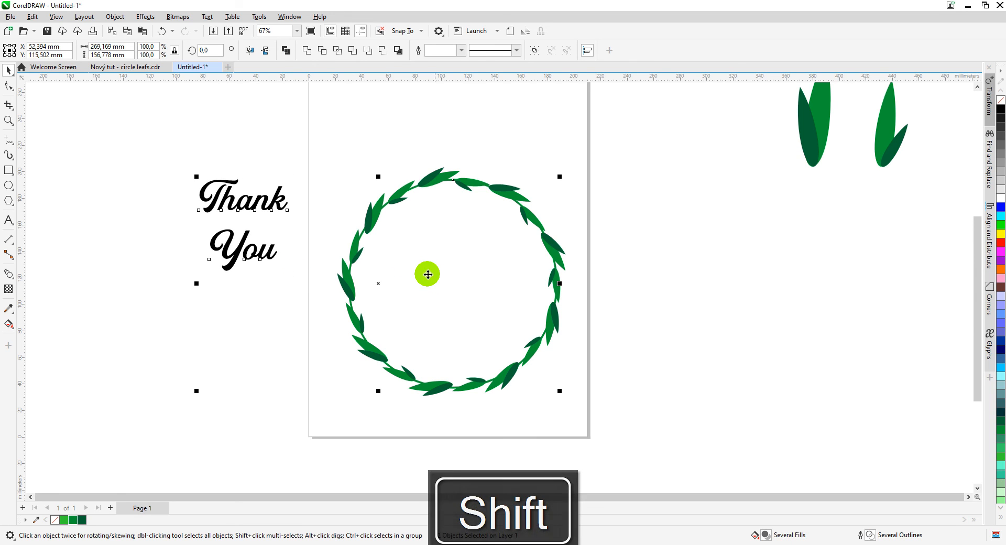
key("e")
key("c")
left_click(244, 252)
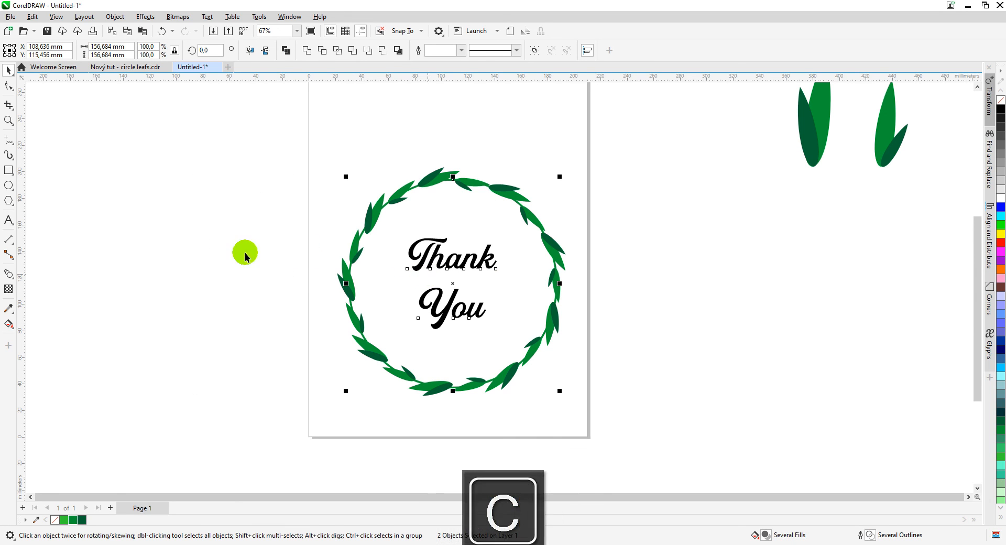
Step: Try a dark grey #333333 fill and a light grey #E6E6E6 fill on the "Thank You" text
left_click(423, 260)
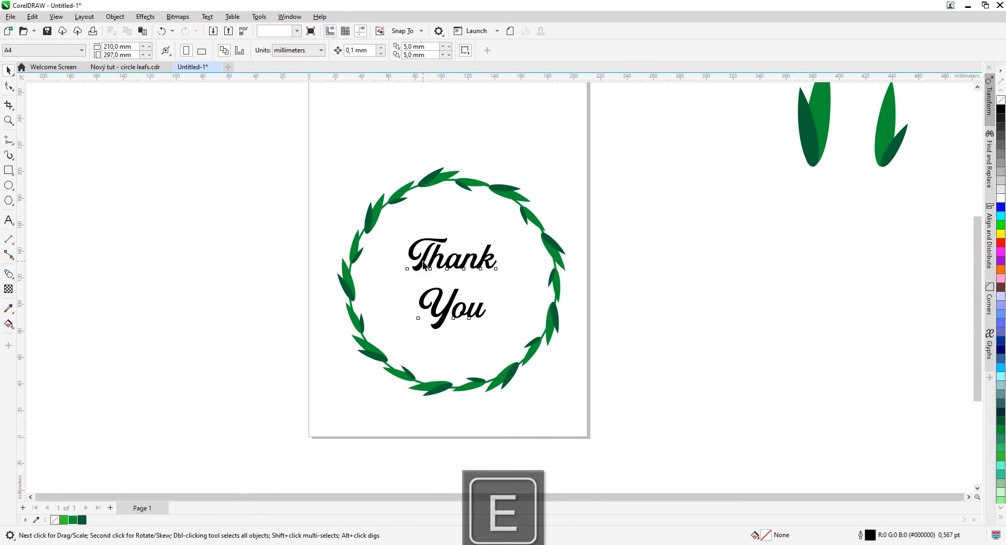
left_click(1000, 126)
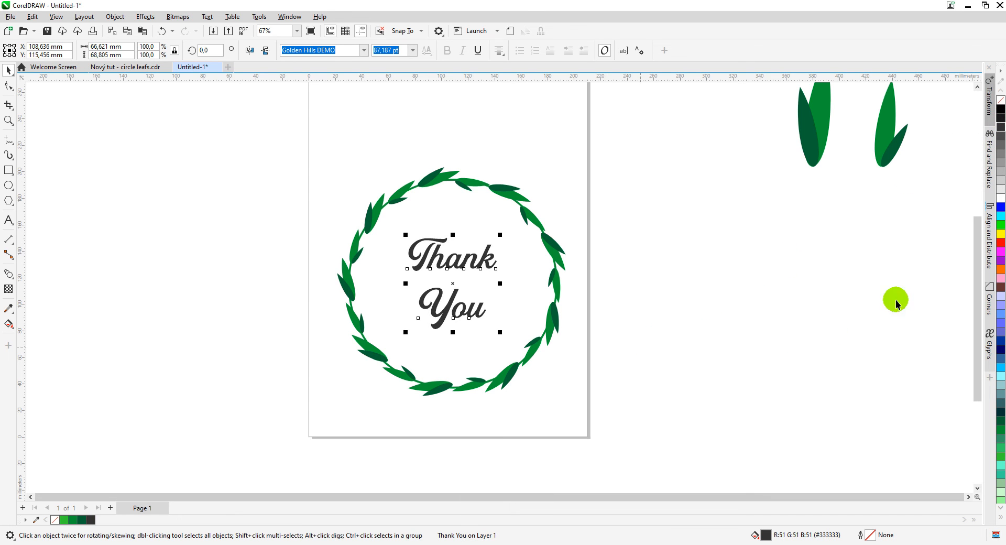
left_click(1001, 190)
left_click(621, 307)
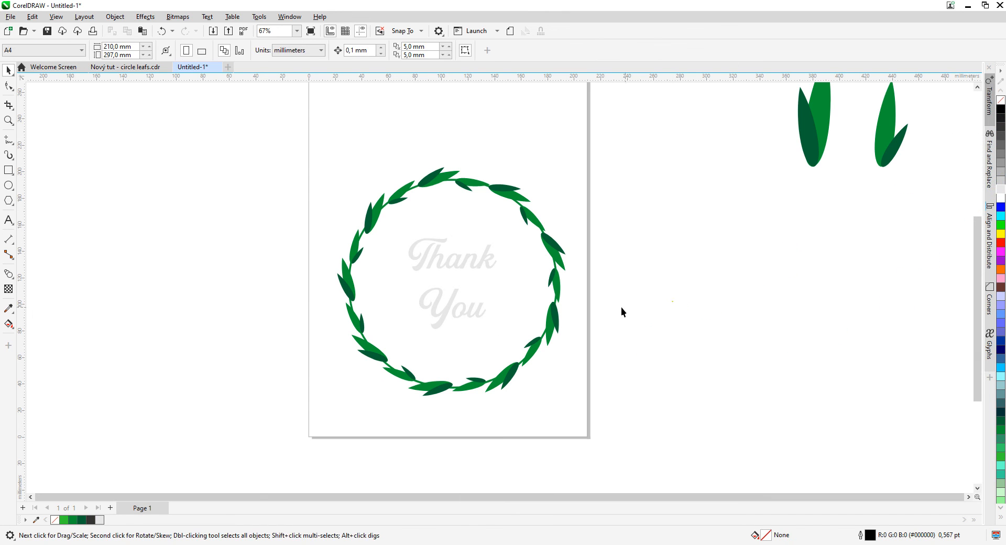
Step: Fill the "Thank You" text with a near-black grey and preview the finished wreath in full screen
left_click(413, 253)
left_click(1001, 127)
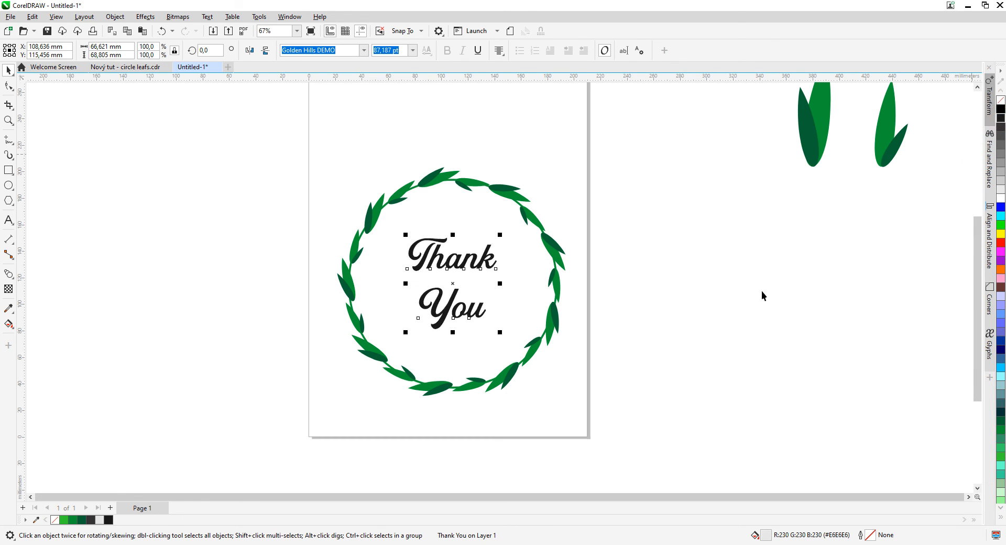
left_click(711, 314)
scroll(462, 282, "up", 2)
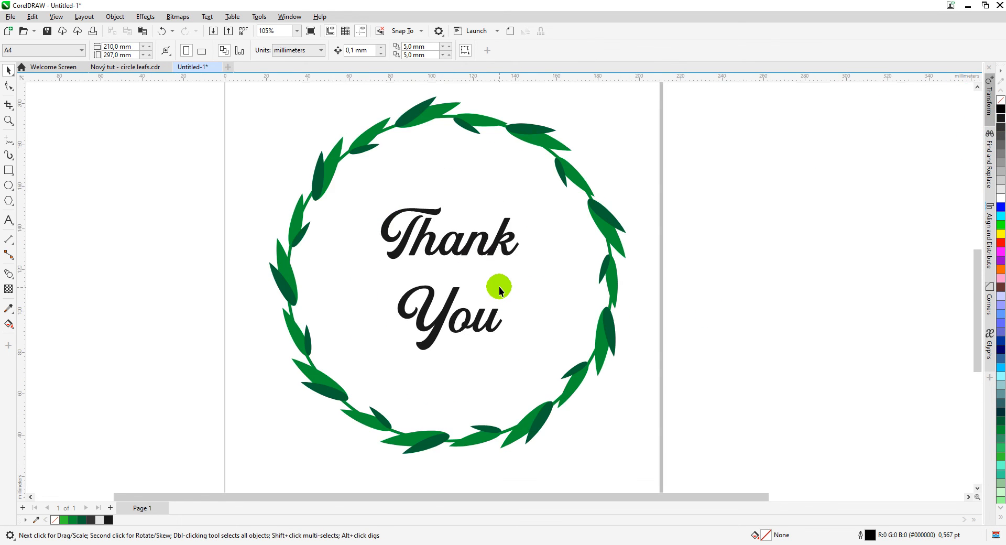
key("F9")
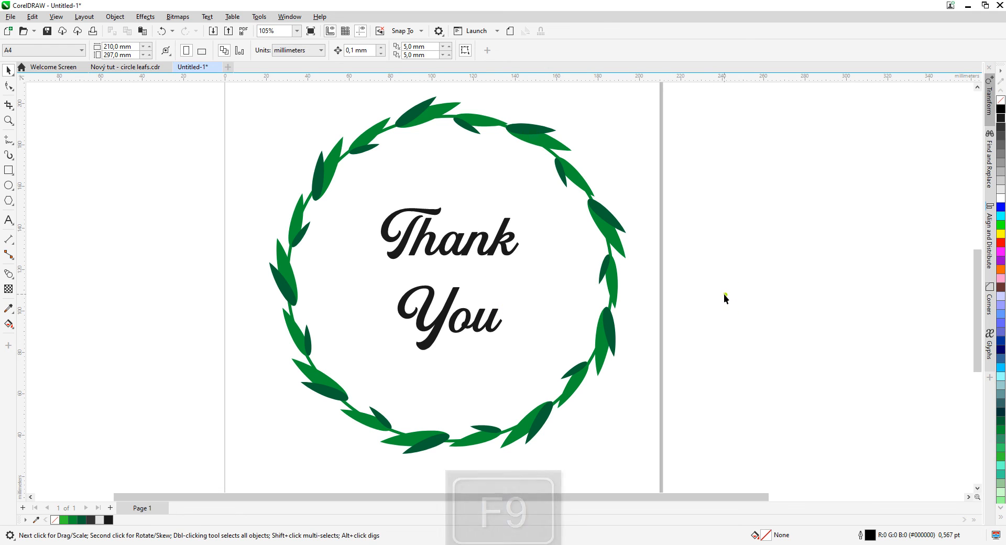